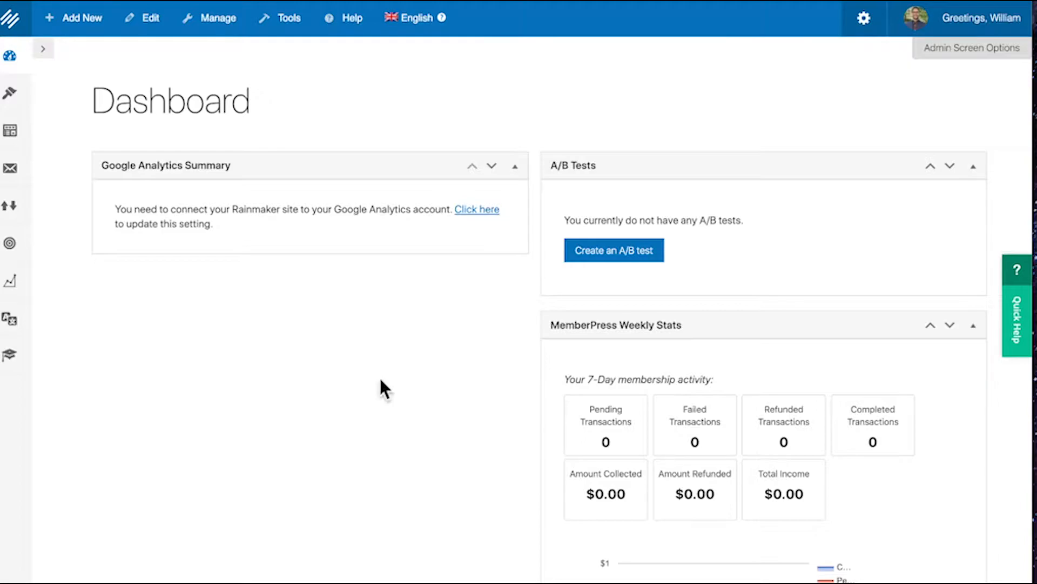
Step: Browse the MemberPress memberships and open the Intermediate membership for editing
{"action": "left_click", "coordinate": [7, 254]}
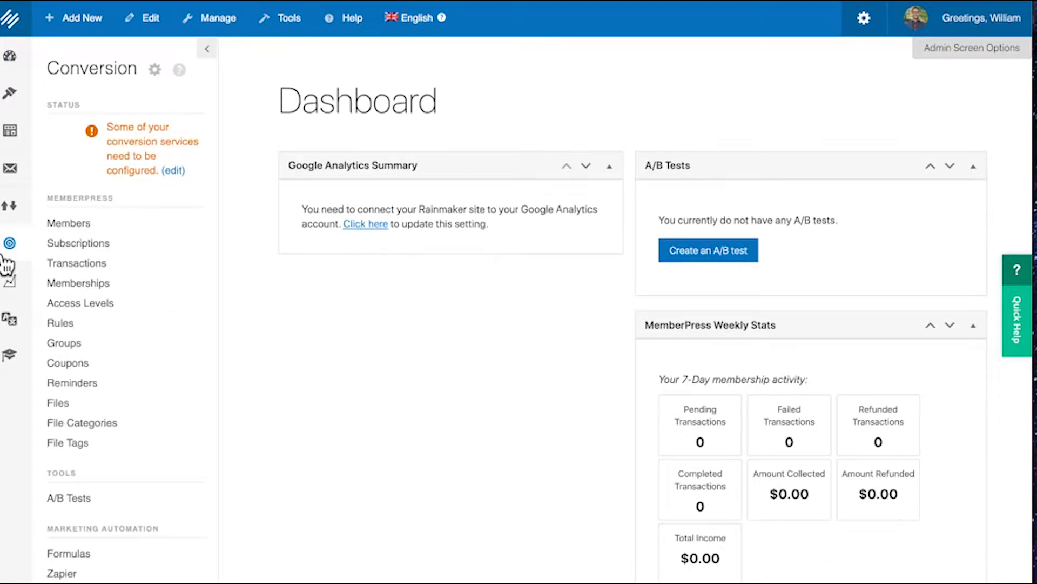
{"action": "left_click", "coordinate": [93, 292]}
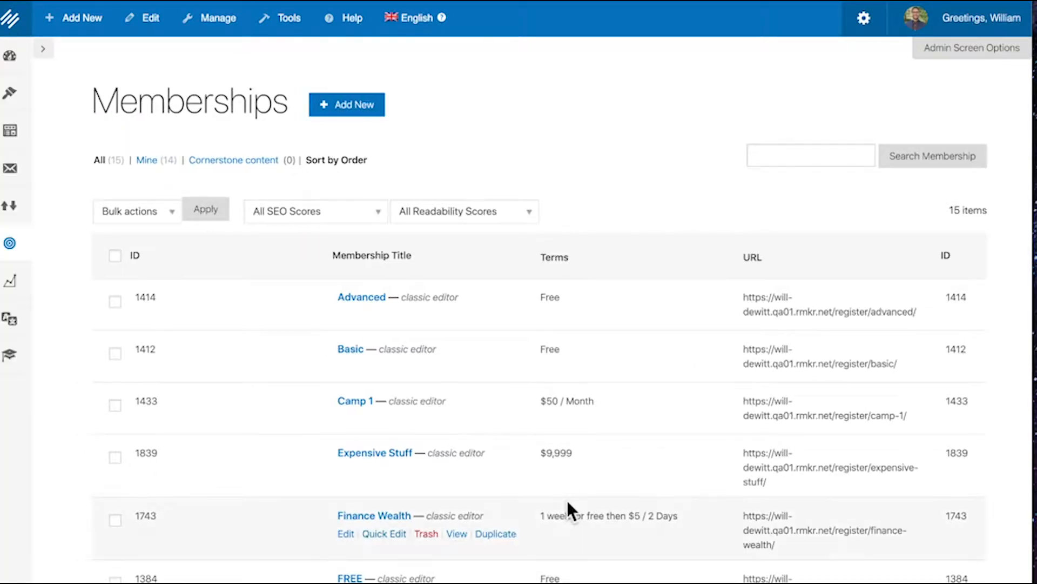
{"action": "scroll", "coordinate": [566, 498], "scroll_direction": "down", "scroll_amount": 2}
{"action": "scroll", "coordinate": [568, 503], "scroll_direction": "down", "scroll_amount": 5}
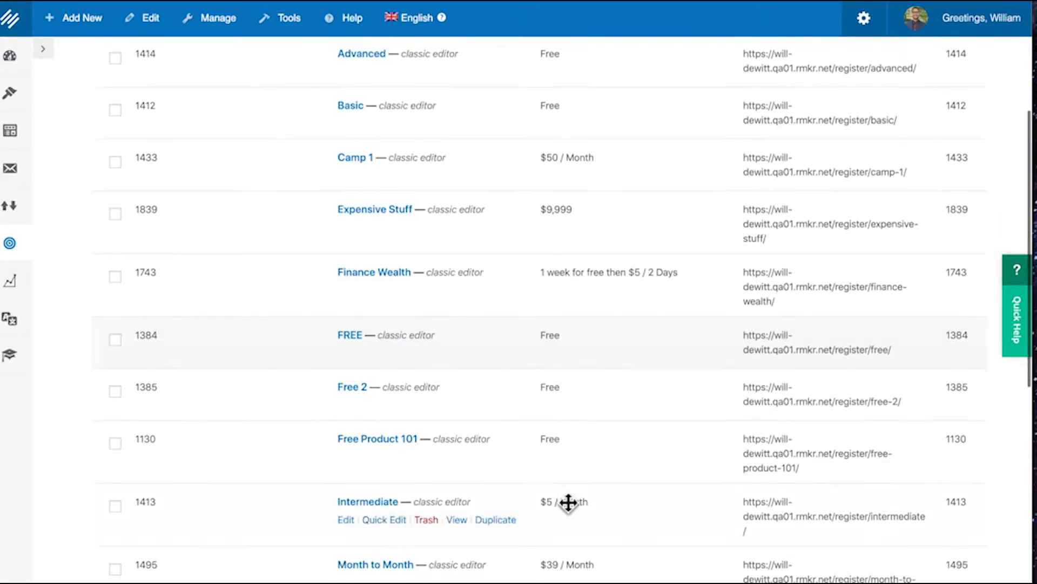
{"action": "scroll", "coordinate": [562, 503], "scroll_direction": "down", "scroll_amount": 1}
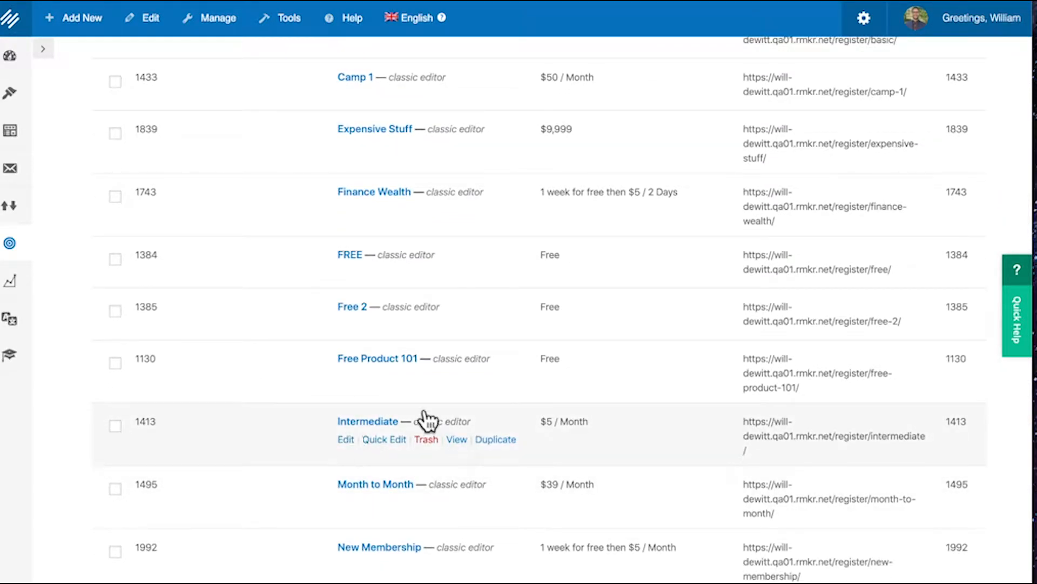
{"action": "scroll", "coordinate": [432, 410], "scroll_direction": "up", "scroll_amount": 6}
{"action": "mouse_move", "coordinate": [443, 402]}
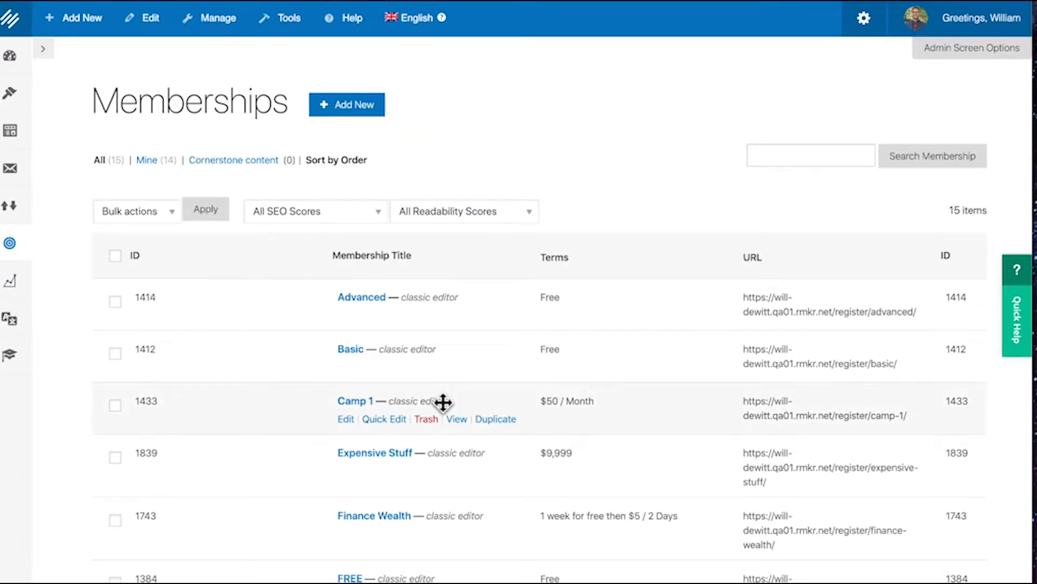
{"action": "scroll", "coordinate": [394, 519], "scroll_direction": "down", "scroll_amount": 5}
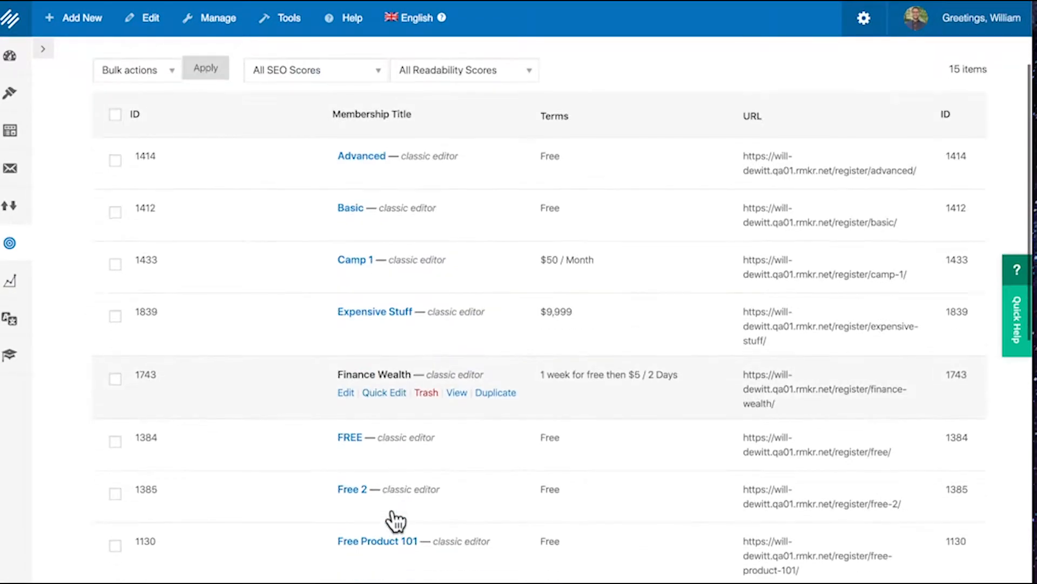
{"action": "mouse_move", "coordinate": [342, 528]}
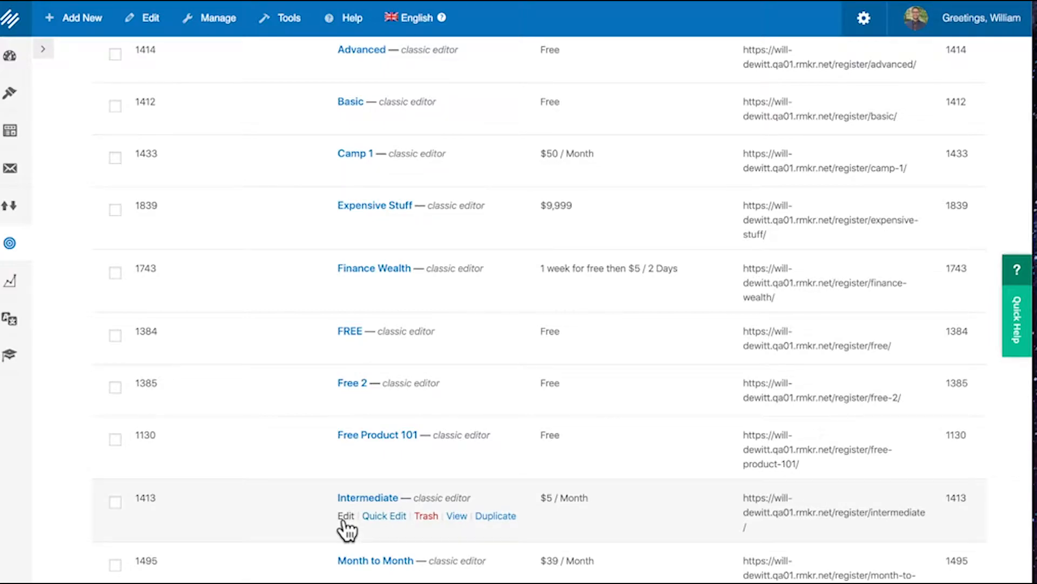
{"action": "left_click", "coordinate": [346, 516]}
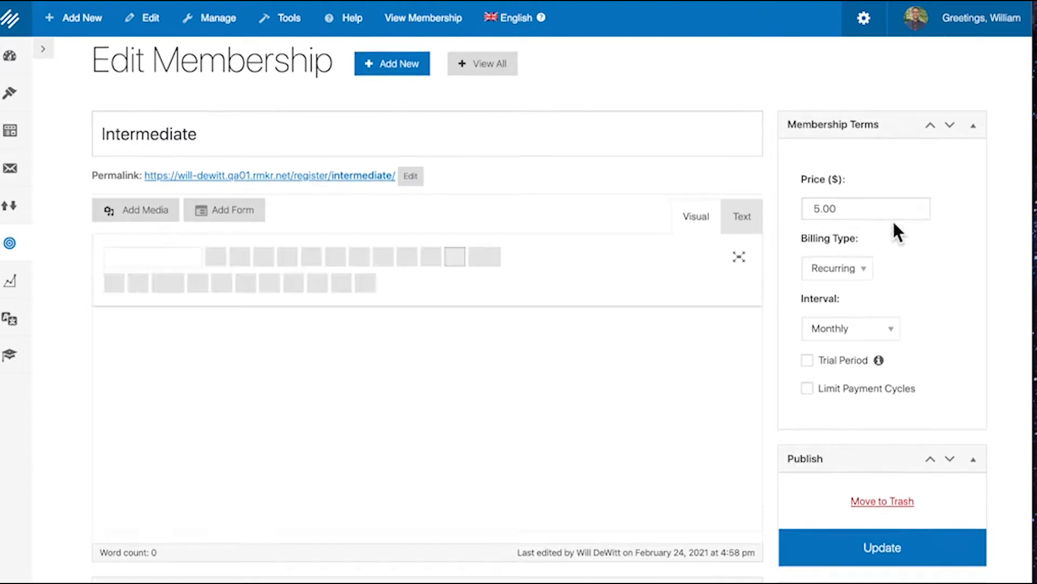
Step: Try One-Time billing for the Intermediate membership, restore Recurring, and check the available billing intervals
{"action": "scroll", "coordinate": [891, 235], "scroll_direction": "down", "scroll_amount": 1}
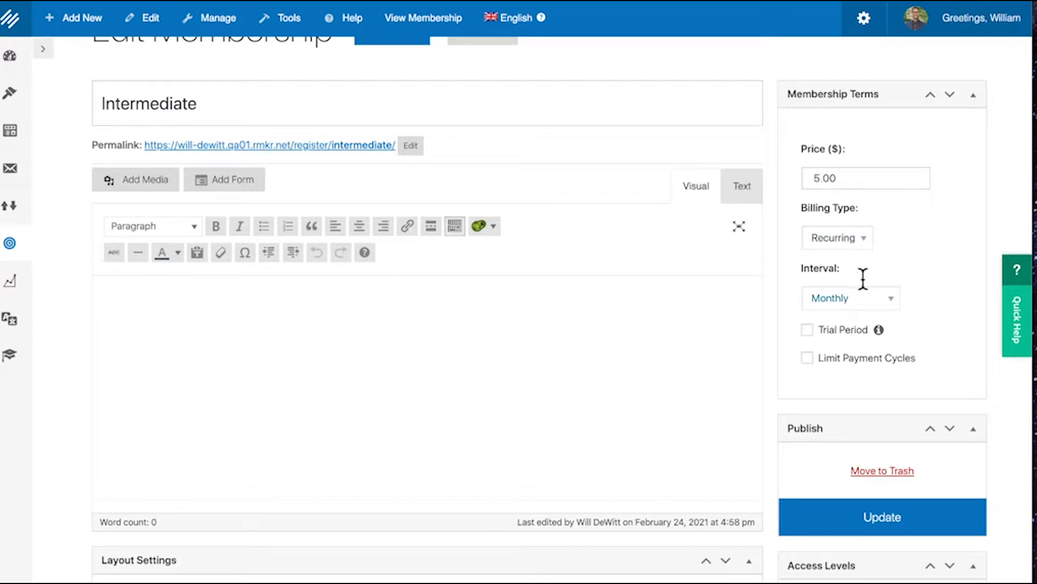
{"action": "left_click", "coordinate": [855, 239]}
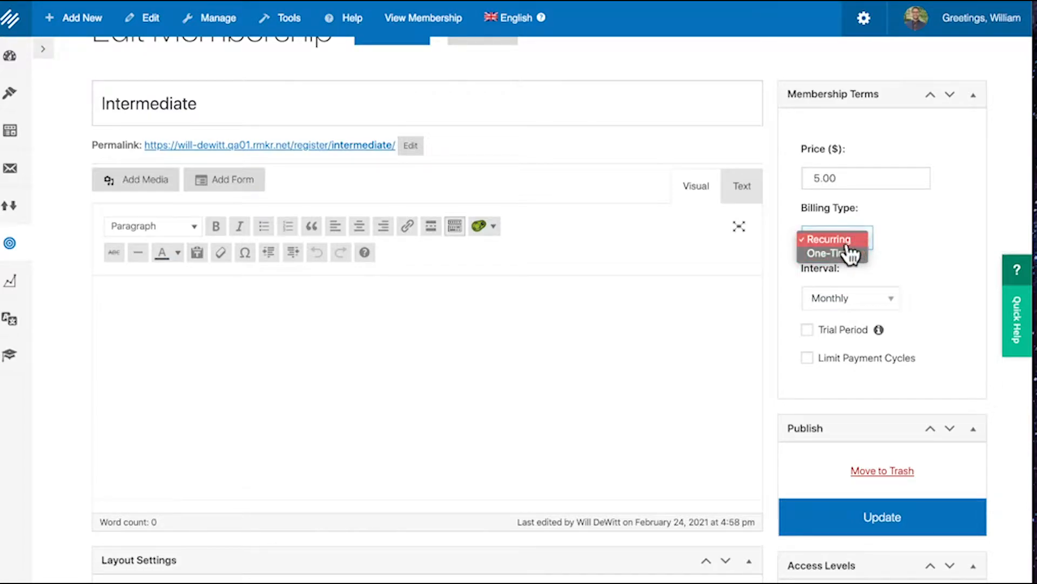
{"action": "left_click", "coordinate": [847, 245]}
{"action": "left_click", "coordinate": [847, 245]}
{"action": "left_click", "coordinate": [846, 256]}
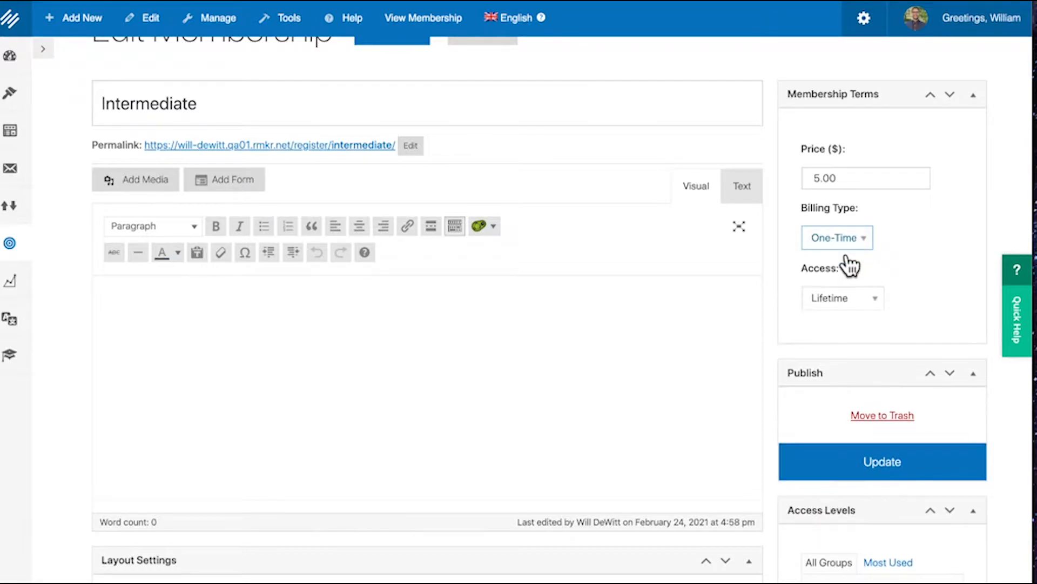
{"action": "left_click", "coordinate": [851, 242]}
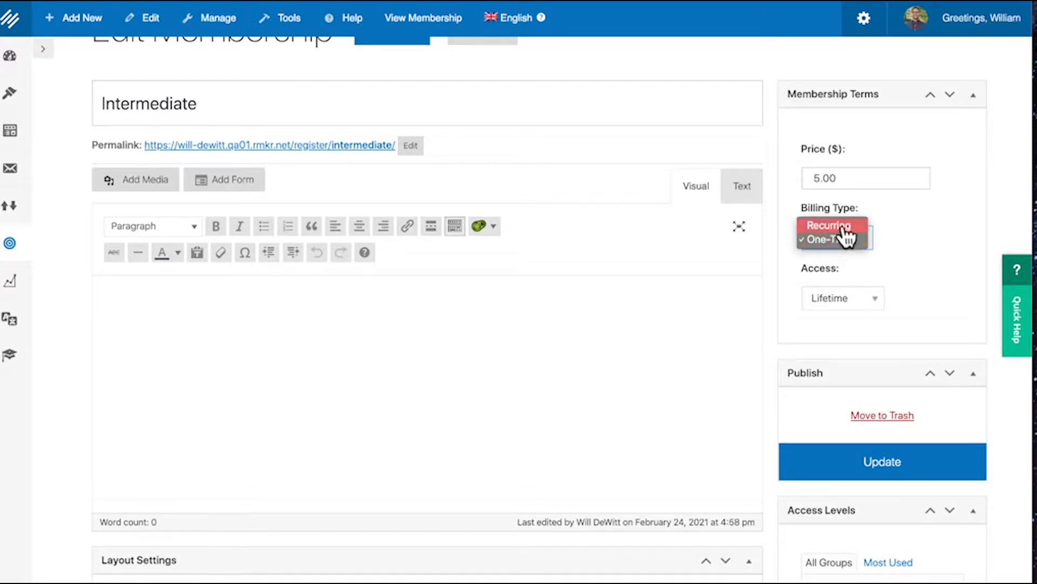
{"action": "left_click", "coordinate": [845, 226]}
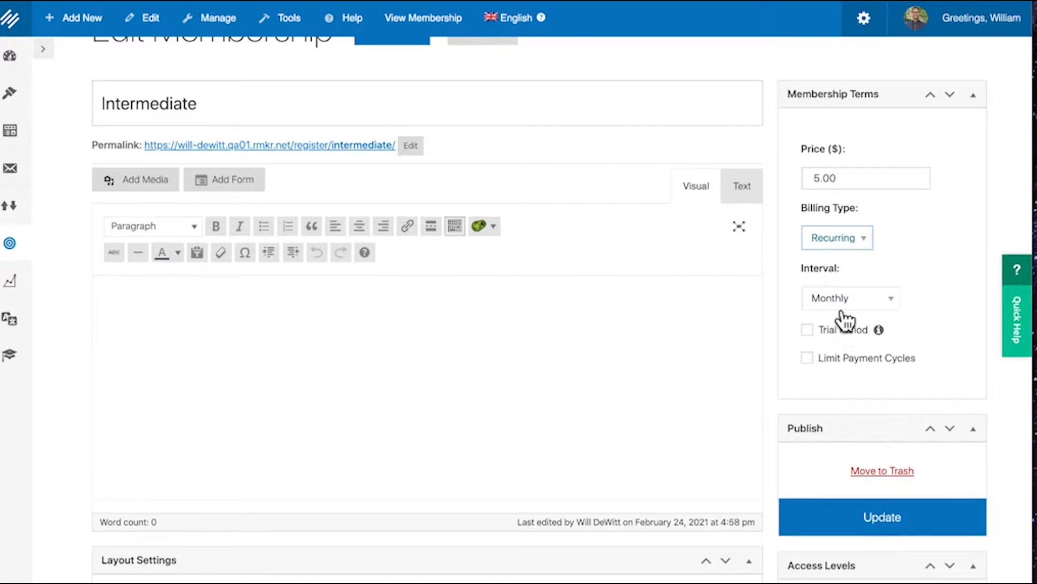
{"action": "left_click", "coordinate": [846, 304]}
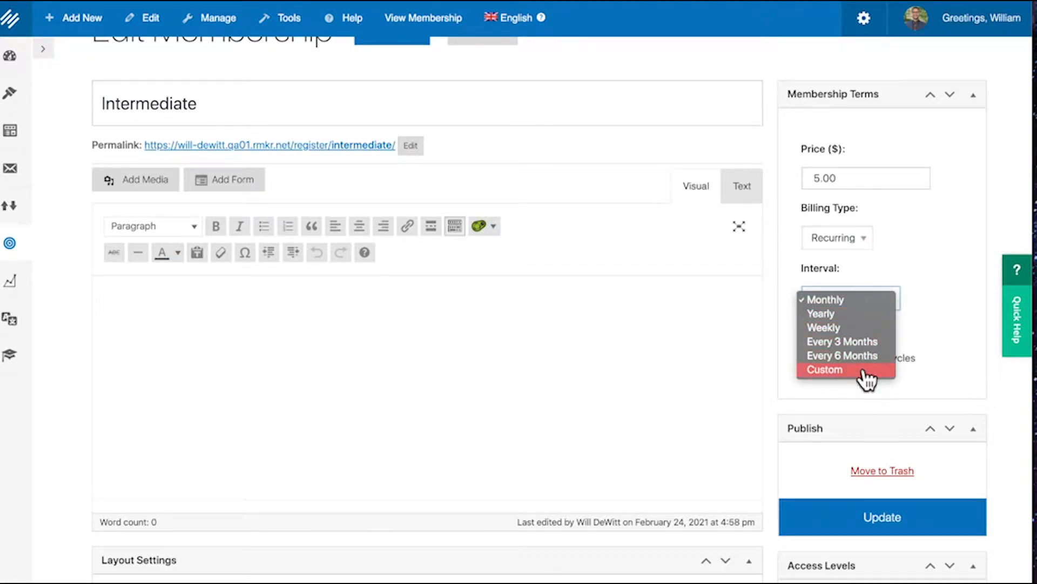
{"action": "left_click", "coordinate": [925, 256]}
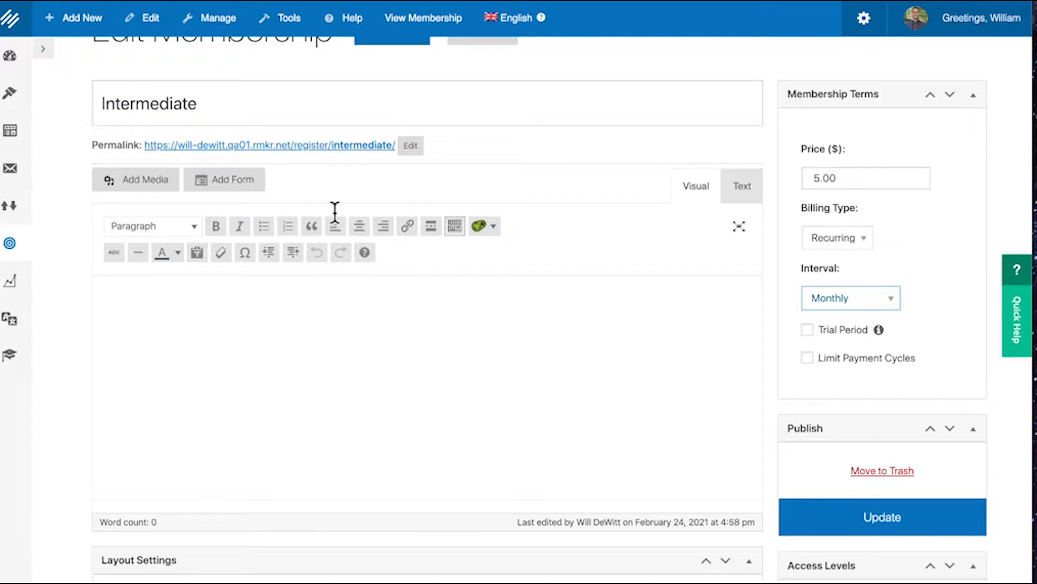
Step: Examine the membership's layout, access levels and advanced Membership Options, and return to its membership terms
{"action": "scroll", "coordinate": [285, 437], "scroll_direction": "down", "scroll_amount": 1}
{"action": "scroll", "coordinate": [284, 436], "scroll_direction": "down", "scroll_amount": 7}
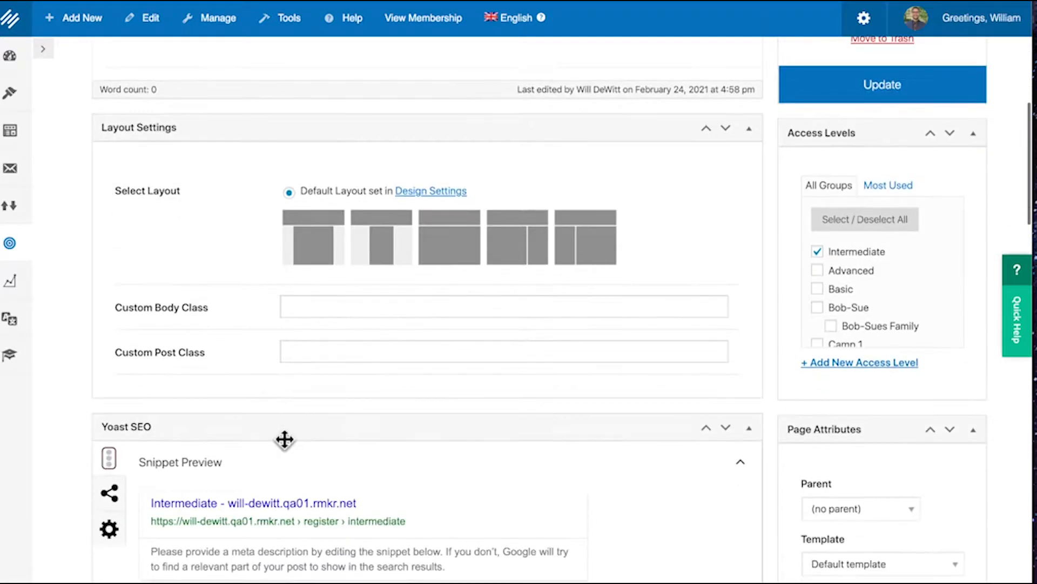
{"action": "scroll", "coordinate": [284, 439], "scroll_direction": "down", "scroll_amount": 3}
{"action": "scroll", "coordinate": [285, 446], "scroll_direction": "up", "scroll_amount": 9}
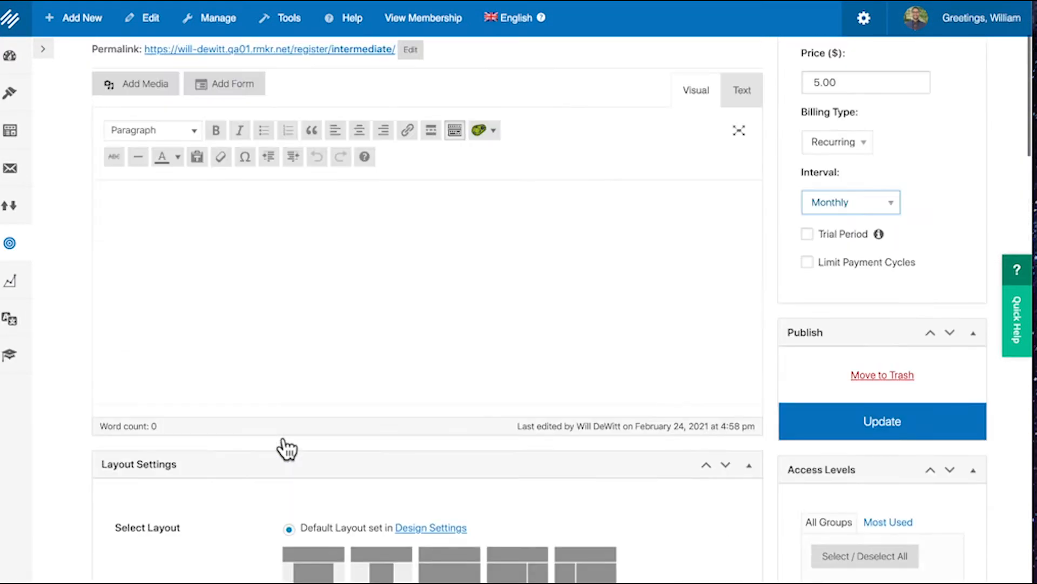
{"action": "scroll", "coordinate": [285, 447], "scroll_direction": "down", "scroll_amount": 6}
{"action": "scroll", "coordinate": [285, 447], "scroll_direction": "down", "scroll_amount": 15}
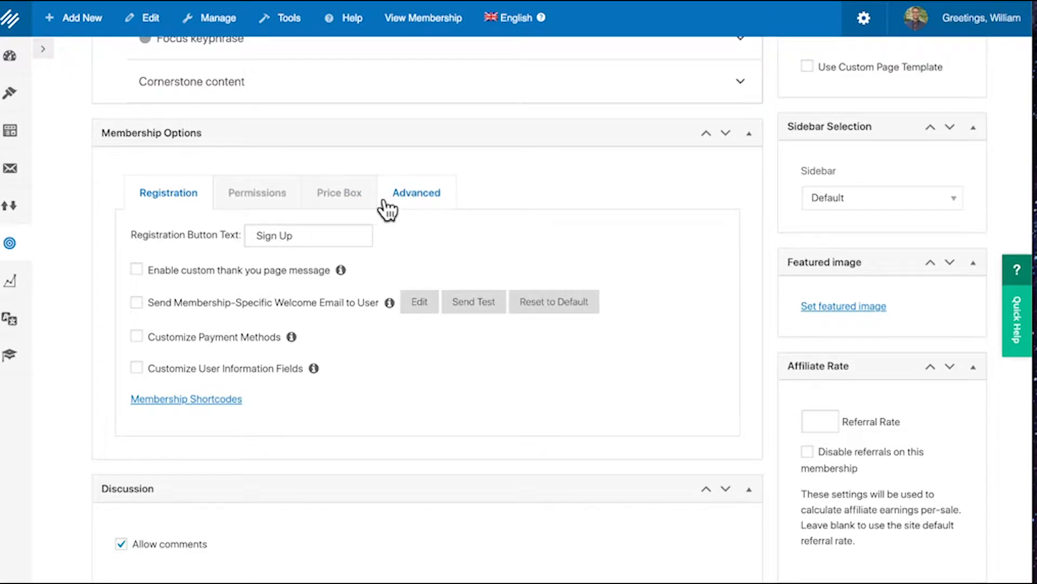
{"action": "left_click", "coordinate": [417, 203]}
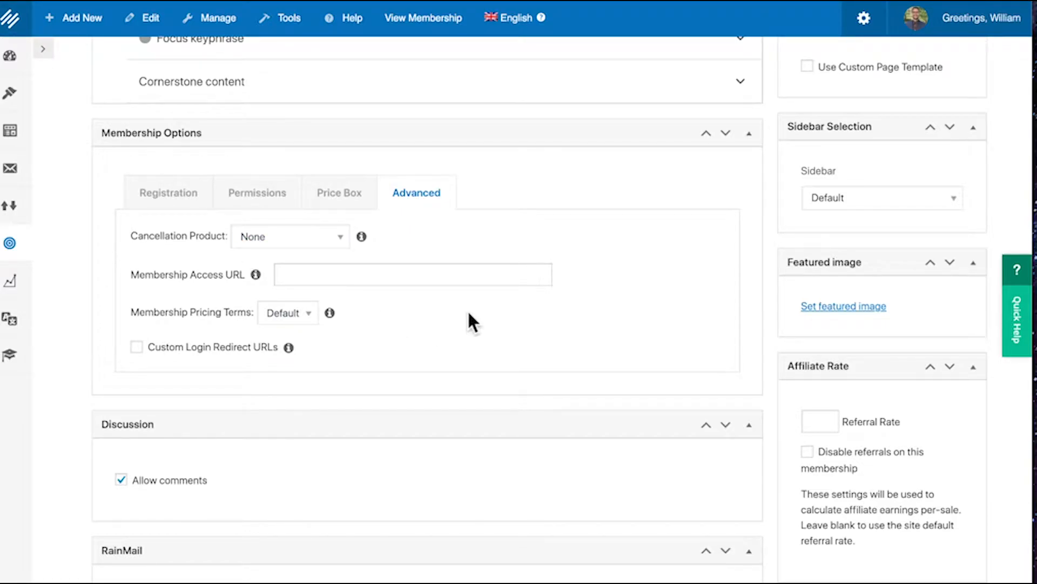
{"action": "scroll", "coordinate": [468, 312], "scroll_direction": "up", "scroll_amount": 15}
{"action": "scroll", "coordinate": [468, 312], "scroll_direction": "down", "scroll_amount": 2}
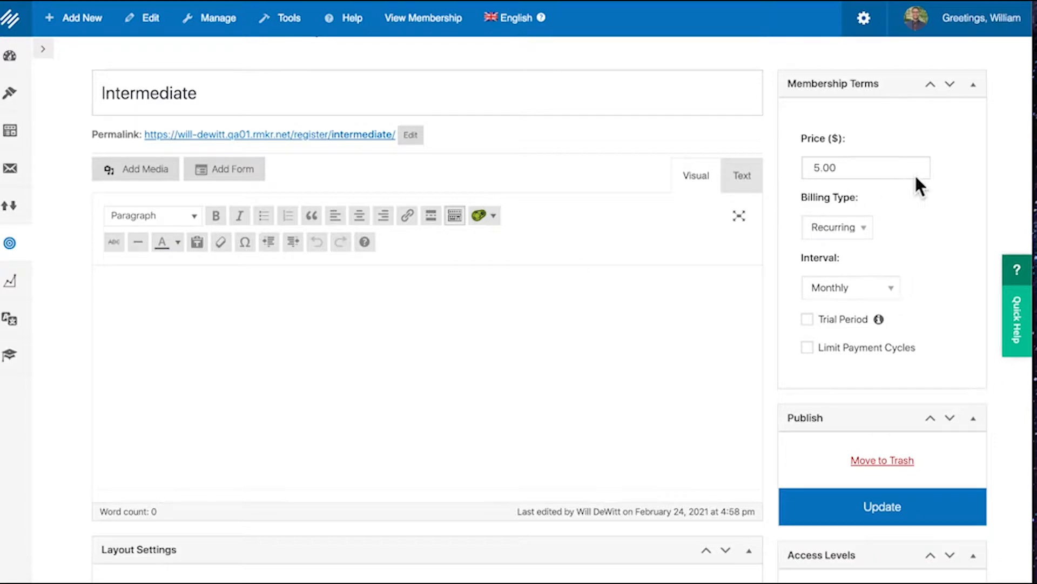
{"action": "scroll", "coordinate": [903, 212], "scroll_direction": "down", "scroll_amount": 1}
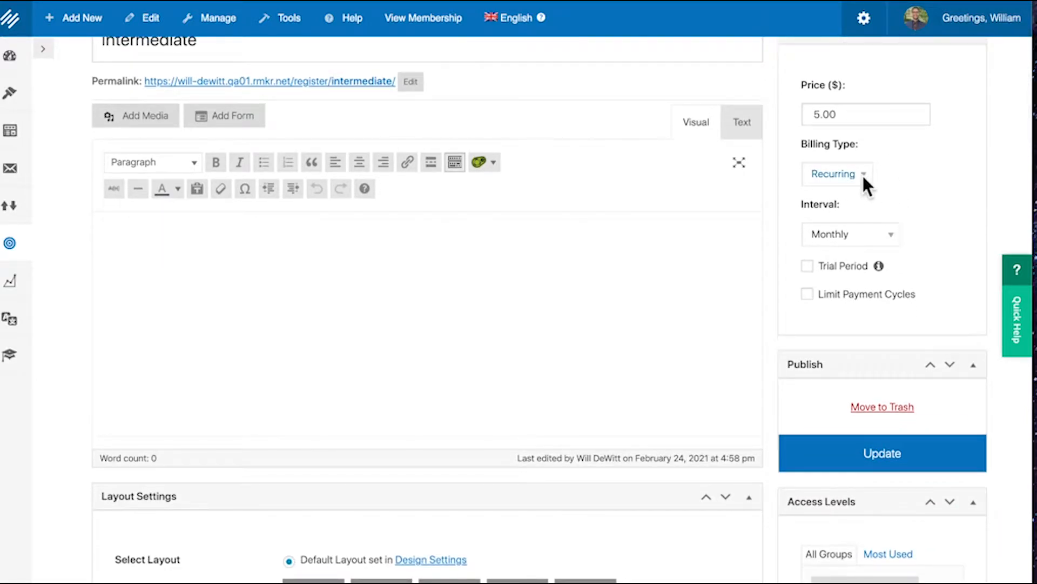
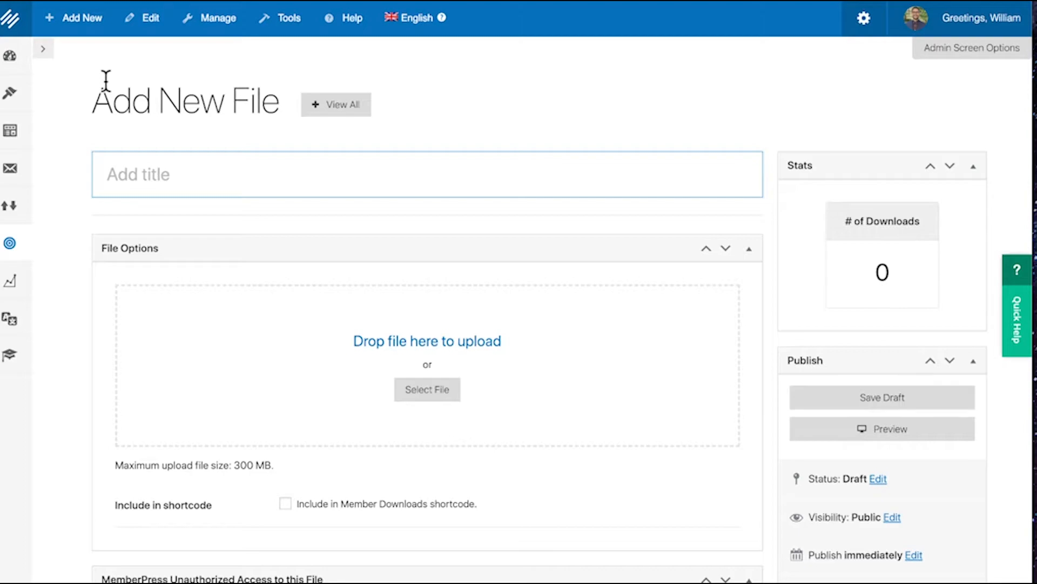
Step: Include the new file in the Member Downloads shortcode and review its unauthorized access and file category settings
{"action": "scroll", "coordinate": [402, 354], "scroll_direction": "down", "scroll_amount": 2}
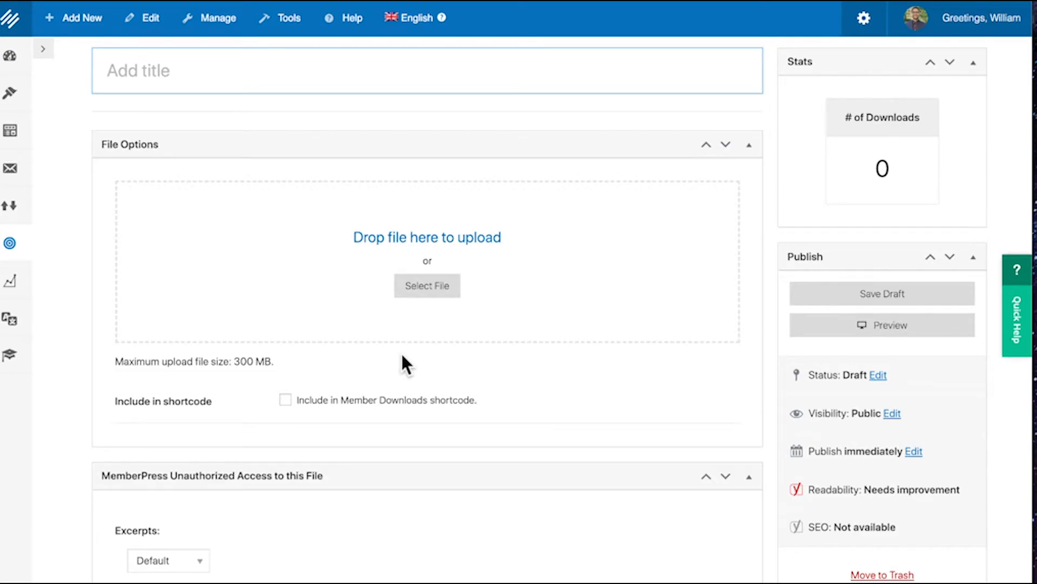
{"action": "left_click", "coordinate": [283, 400]}
{"action": "scroll", "coordinate": [493, 429], "scroll_direction": "down", "scroll_amount": 5}
{"action": "scroll", "coordinate": [493, 429], "scroll_direction": "up", "scroll_amount": 4}
{"action": "scroll", "coordinate": [493, 429], "scroll_direction": "down", "scroll_amount": 2}
{"action": "scroll", "coordinate": [635, 462], "scroll_direction": "down", "scroll_amount": 6}
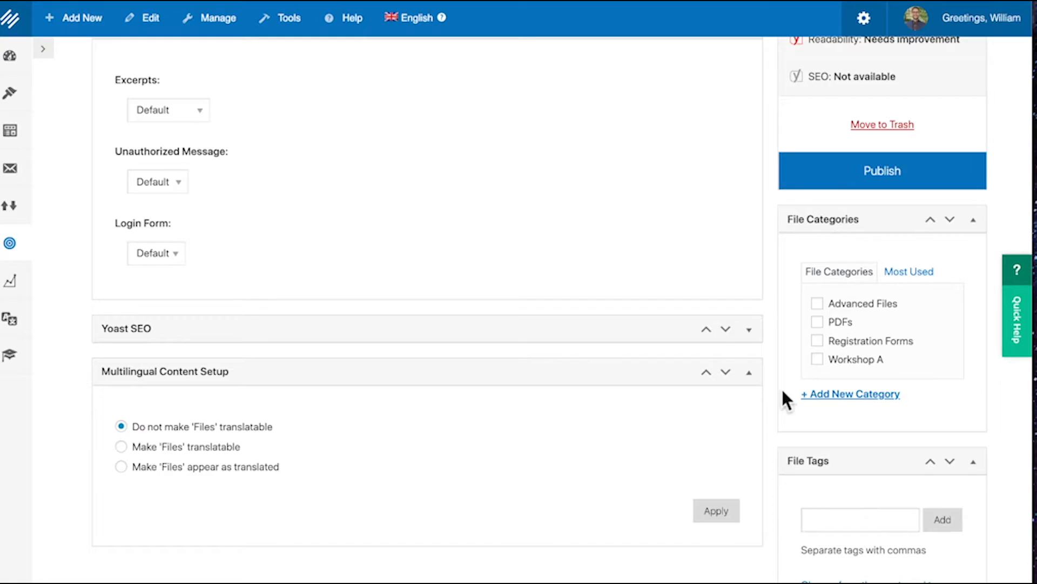
{"action": "scroll", "coordinate": [782, 391], "scroll_direction": "up", "scroll_amount": 5}
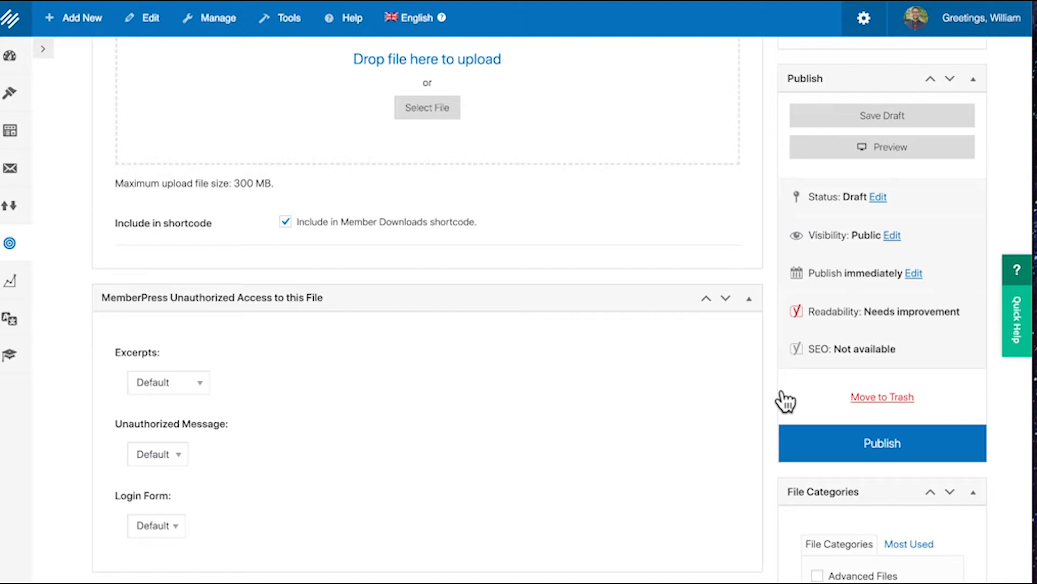
{"action": "scroll", "coordinate": [736, 274], "scroll_direction": "up", "scroll_amount": 5}
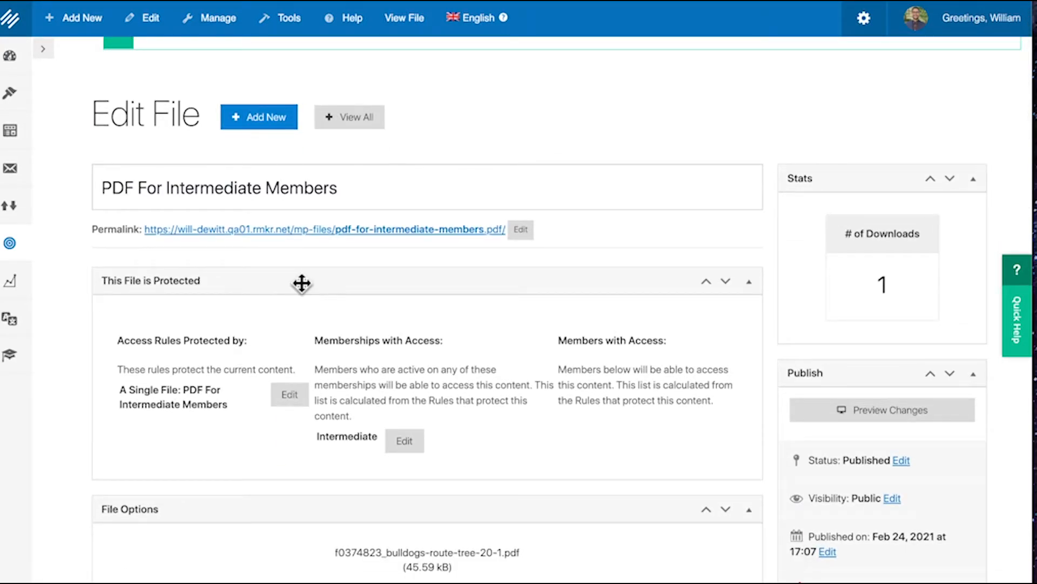
Step: Review the protection details and file options of the PDF For Intermediate Members file
{"action": "scroll", "coordinate": [343, 364], "scroll_direction": "down", "scroll_amount": 2}
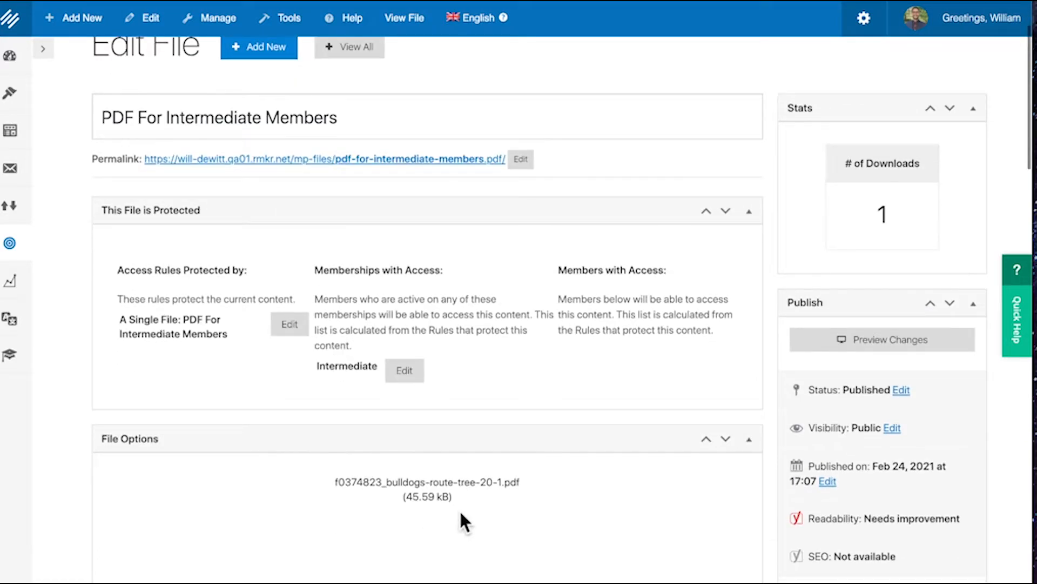
{"action": "scroll", "coordinate": [393, 463], "scroll_direction": "up", "scroll_amount": 3}
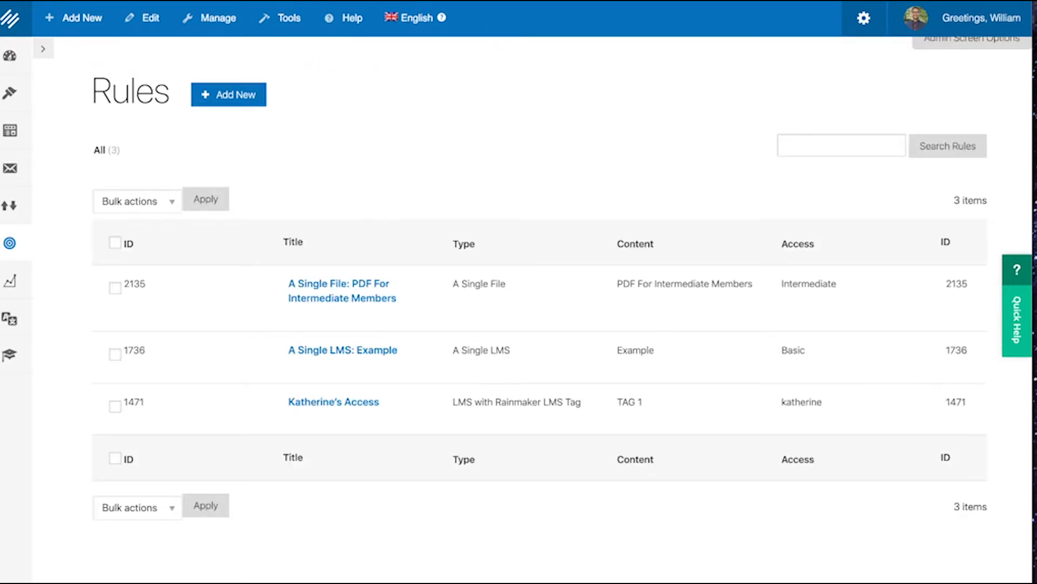
Step: Open the access rule for the single file PDF For Intermediate Members for editing
{"action": "left_click", "coordinate": [10, 250]}
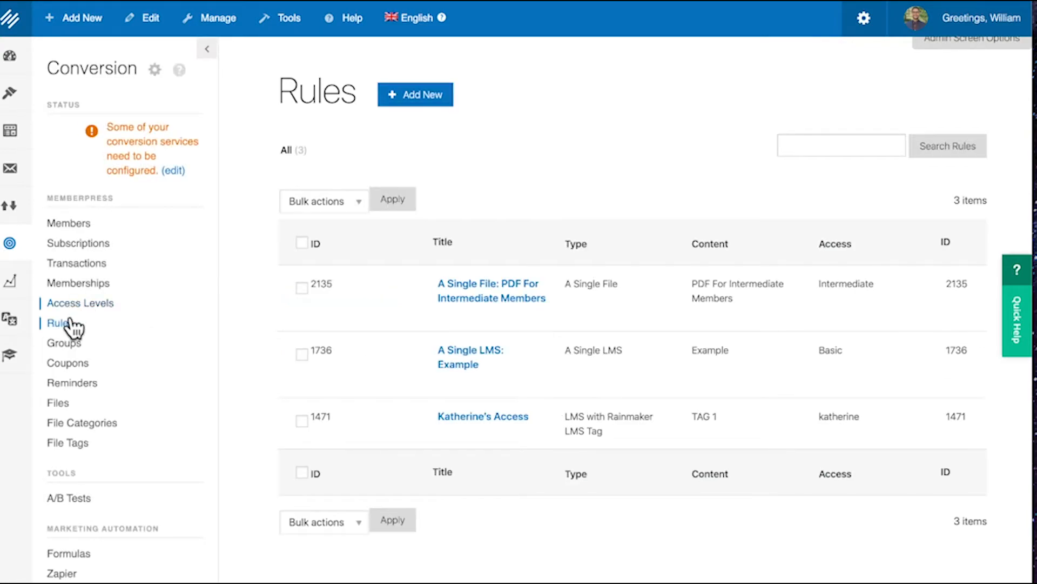
{"action": "mouse_move", "coordinate": [460, 288]}
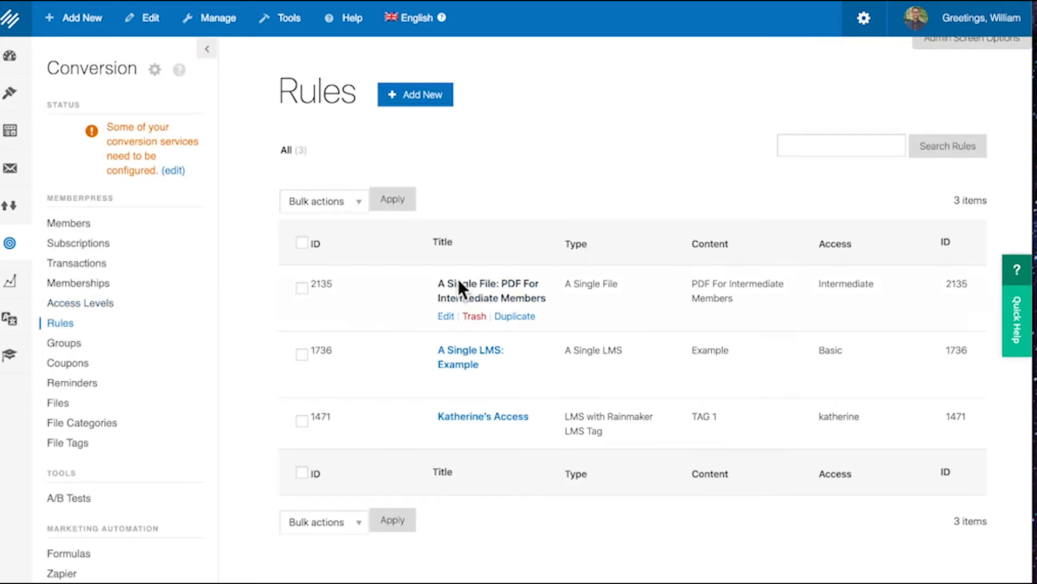
{"action": "left_click", "coordinate": [446, 317]}
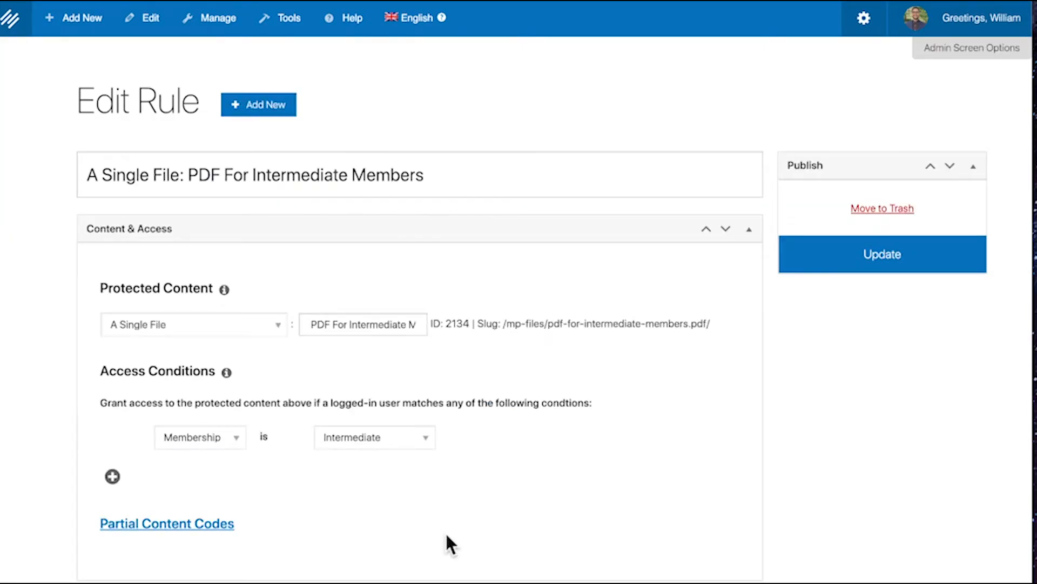
Step: Check the protected content types available to the rule, keeping A Single File selected, and review its access conditions
{"action": "scroll", "coordinate": [447, 542], "scroll_direction": "down", "scroll_amount": 2}
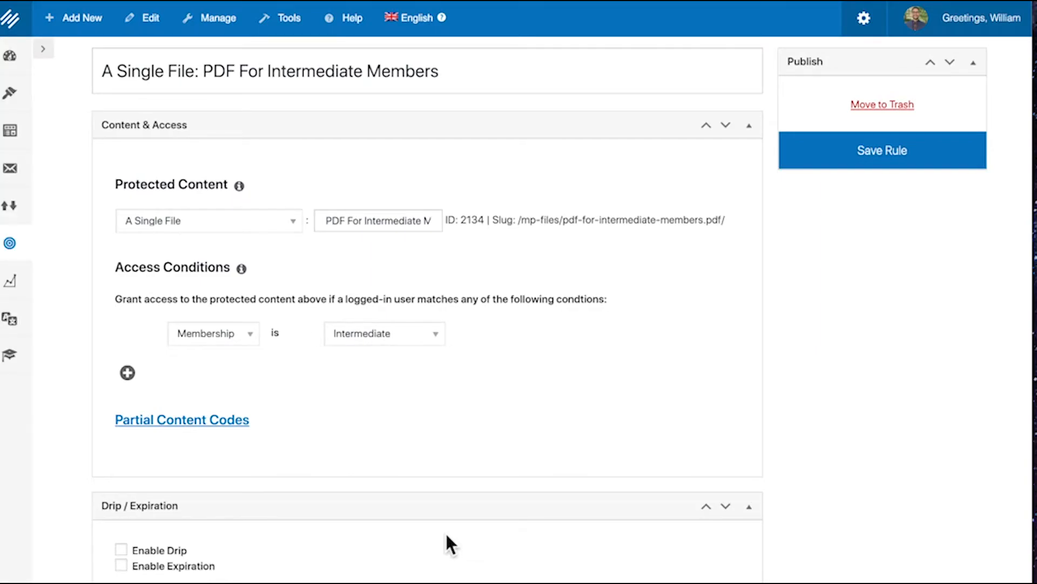
{"action": "left_click", "coordinate": [201, 222]}
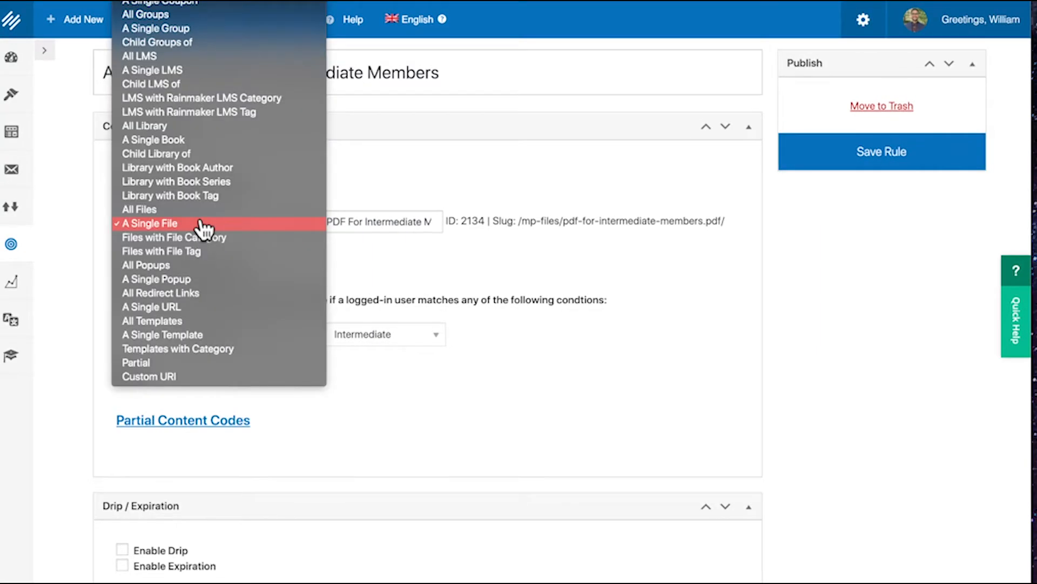
{"action": "left_click", "coordinate": [200, 223]}
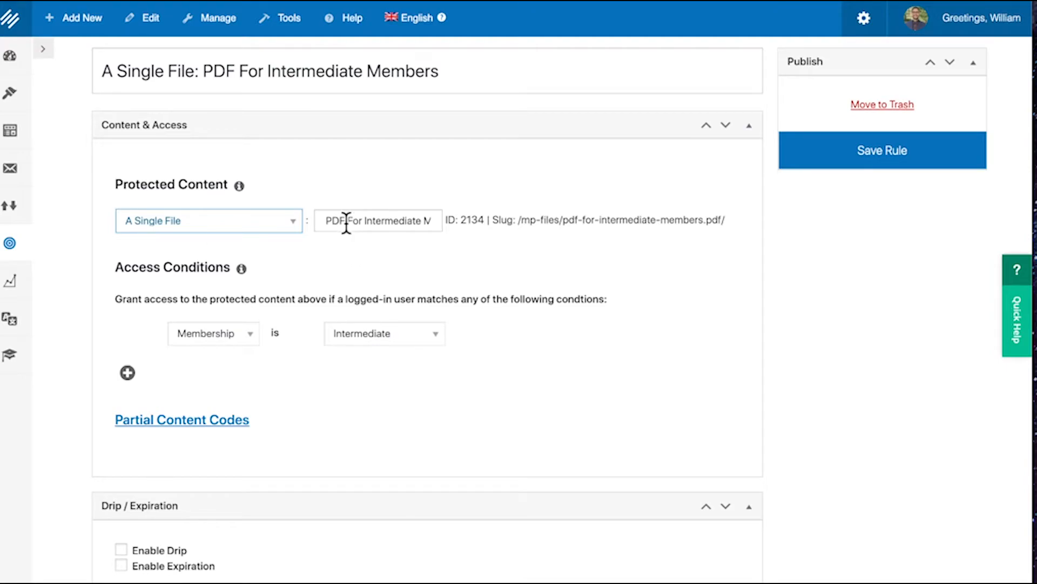
{"action": "scroll", "coordinate": [365, 358], "scroll_direction": "down", "scroll_amount": 1}
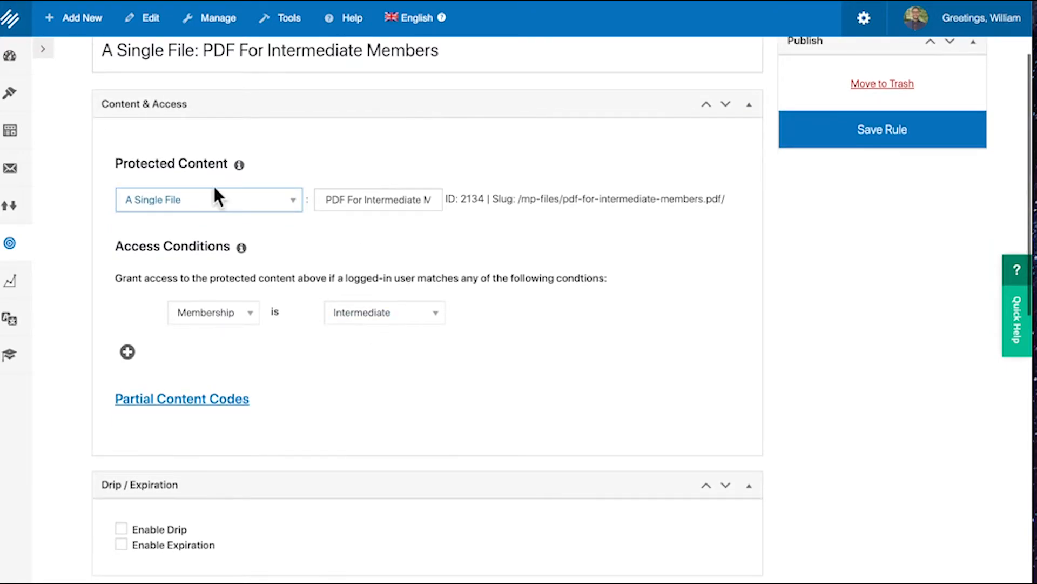
Step: Check the condition types and membership choices in the file rule's access conditions, keeping Membership is Intermediate
{"action": "scroll", "coordinate": [318, 292], "scroll_direction": "down", "scroll_amount": 1}
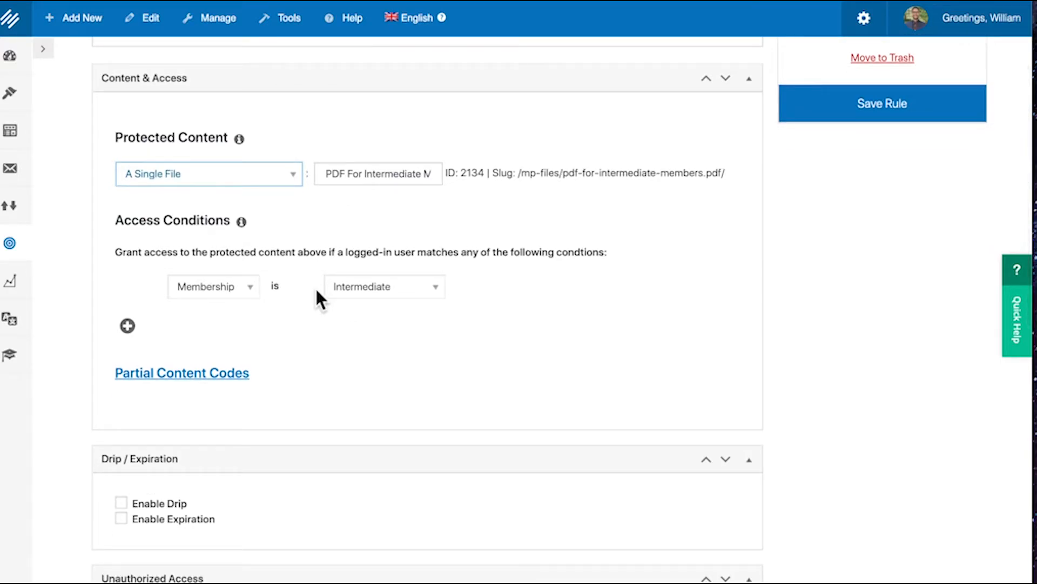
{"action": "left_click", "coordinate": [226, 288]}
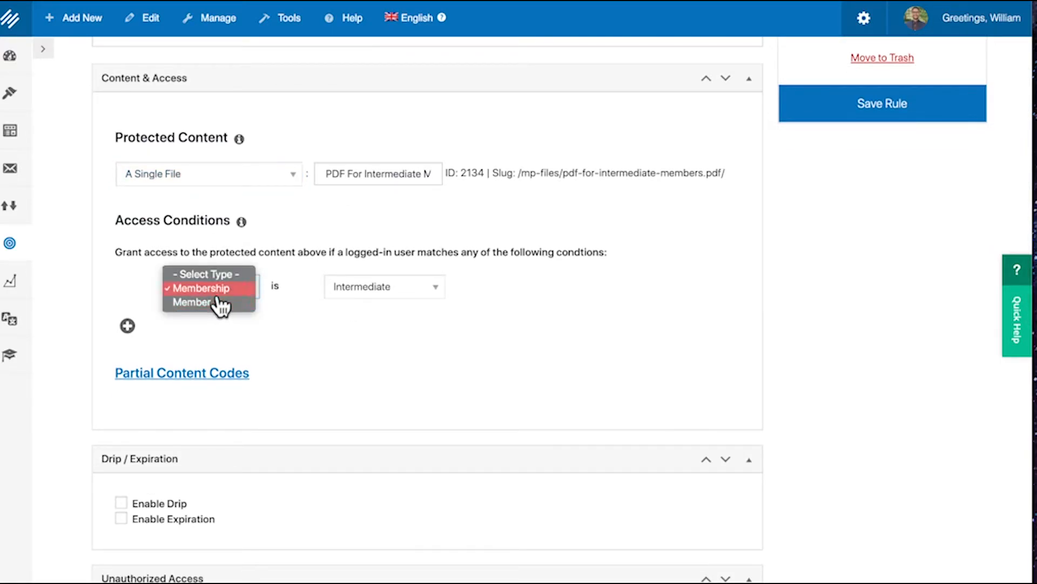
{"action": "left_click", "coordinate": [214, 291]}
{"action": "left_click", "coordinate": [394, 295]}
{"action": "left_click", "coordinate": [395, 293]}
{"action": "scroll", "coordinate": [526, 373], "scroll_direction": "up", "scroll_amount": 3}
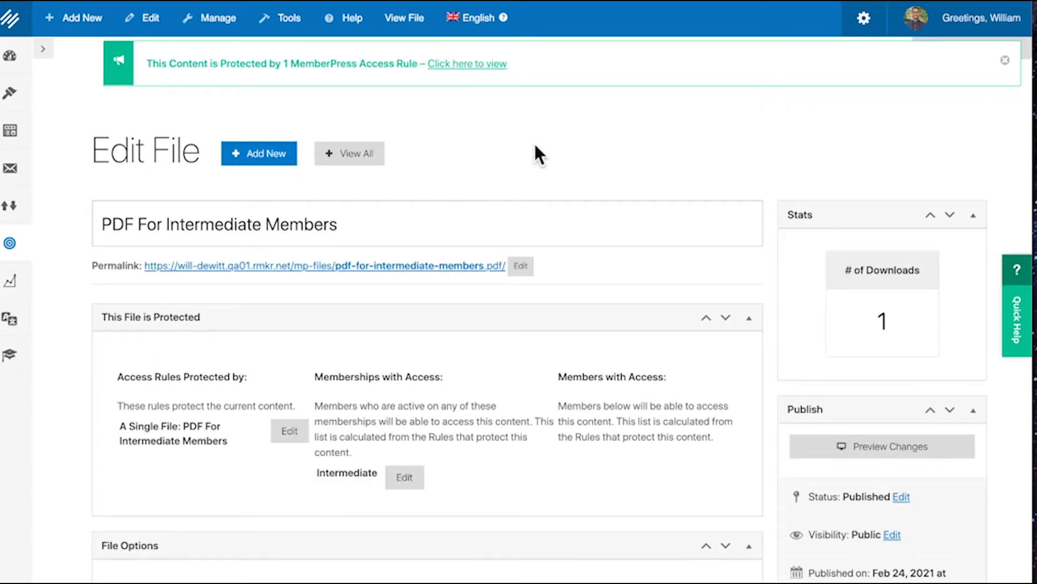
Step: Open the list of MemberPress files and copy the shortcode of PDF For Intermediate Members
{"action": "scroll", "coordinate": [534, 142], "scroll_direction": "down", "scroll_amount": 1}
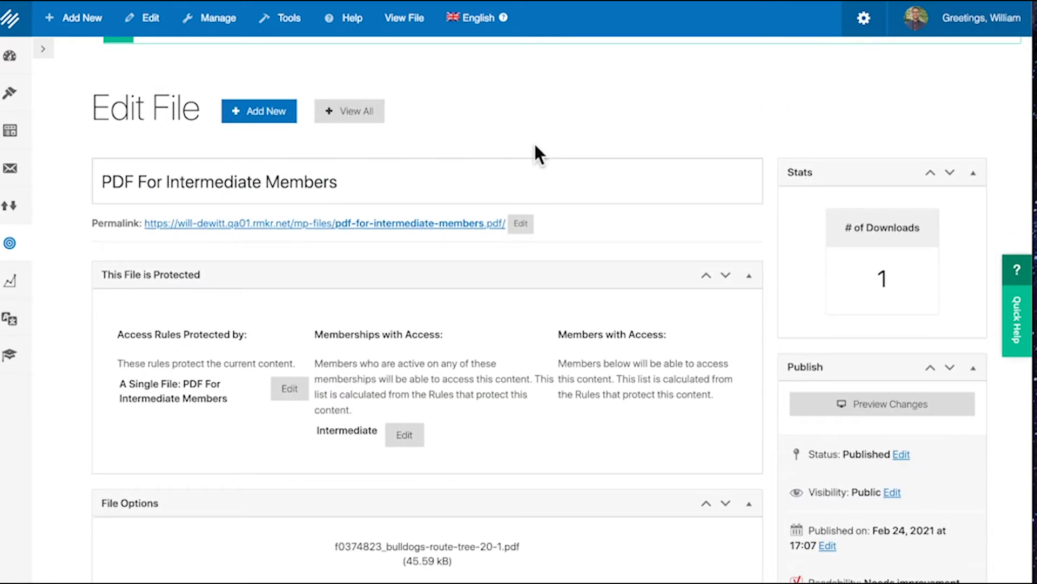
{"action": "left_click", "coordinate": [10, 244]}
{"action": "left_click", "coordinate": [63, 409]}
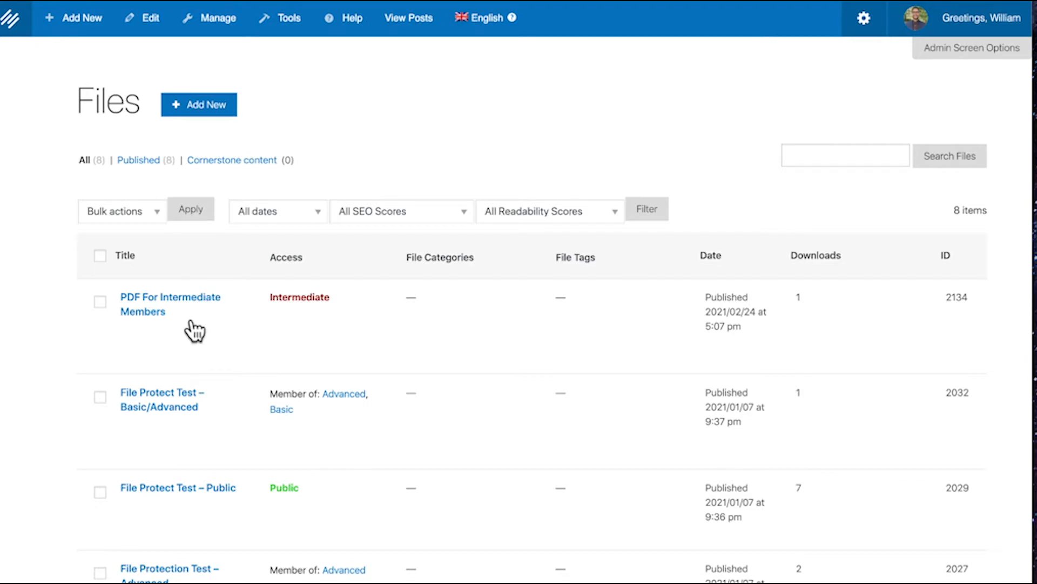
{"action": "mouse_move", "coordinate": [181, 336]}
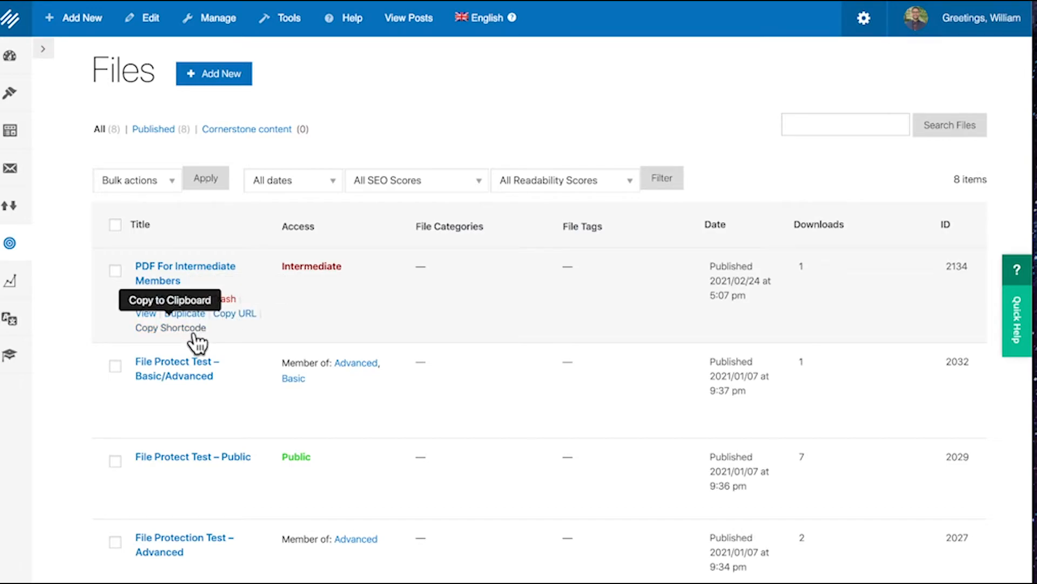
{"action": "left_click", "coordinate": [170, 333]}
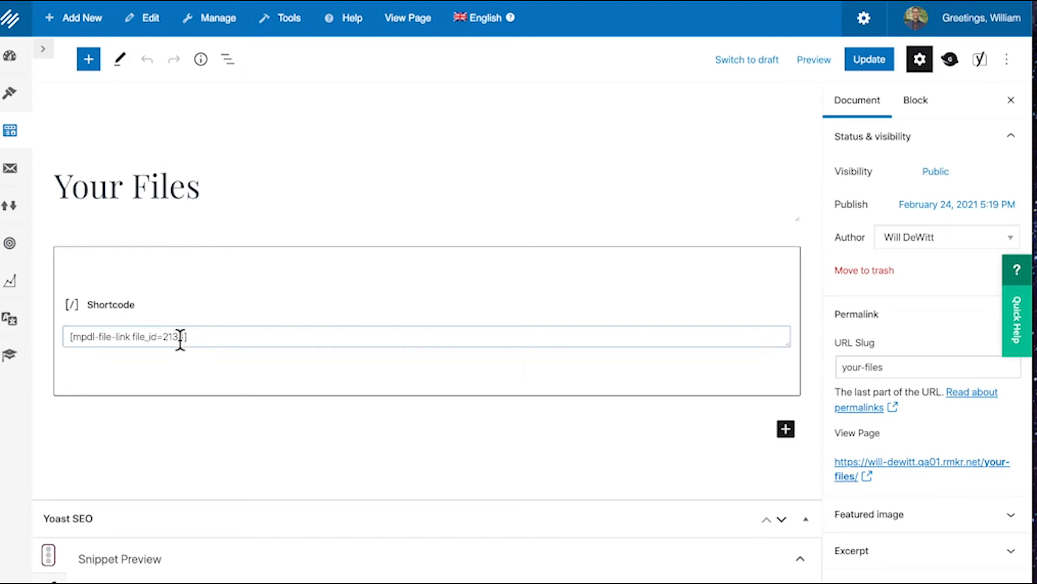
Step: Check the shortcode [mpdl-file-link file_id=2134] on the Your Files page and update the page
{"action": "triple_click", "coordinate": [180, 339]}
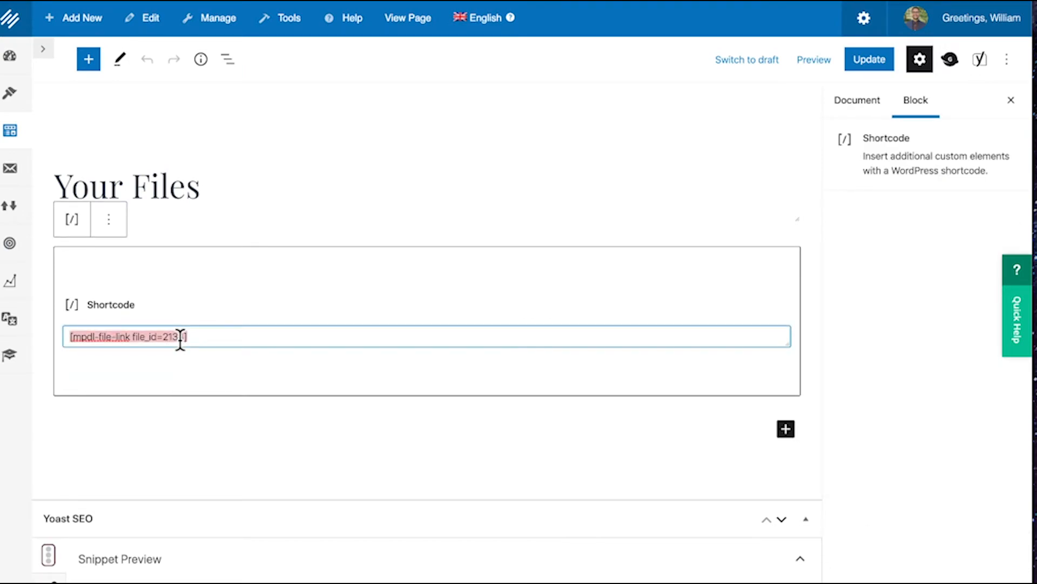
{"action": "left_click", "coordinate": [180, 339]}
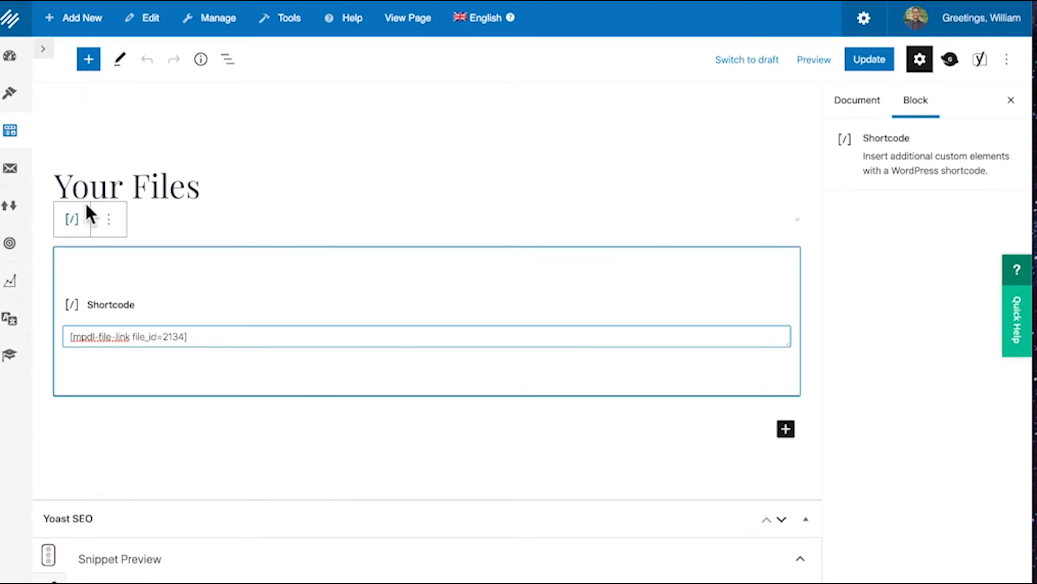
{"action": "left_click", "coordinate": [870, 57]}
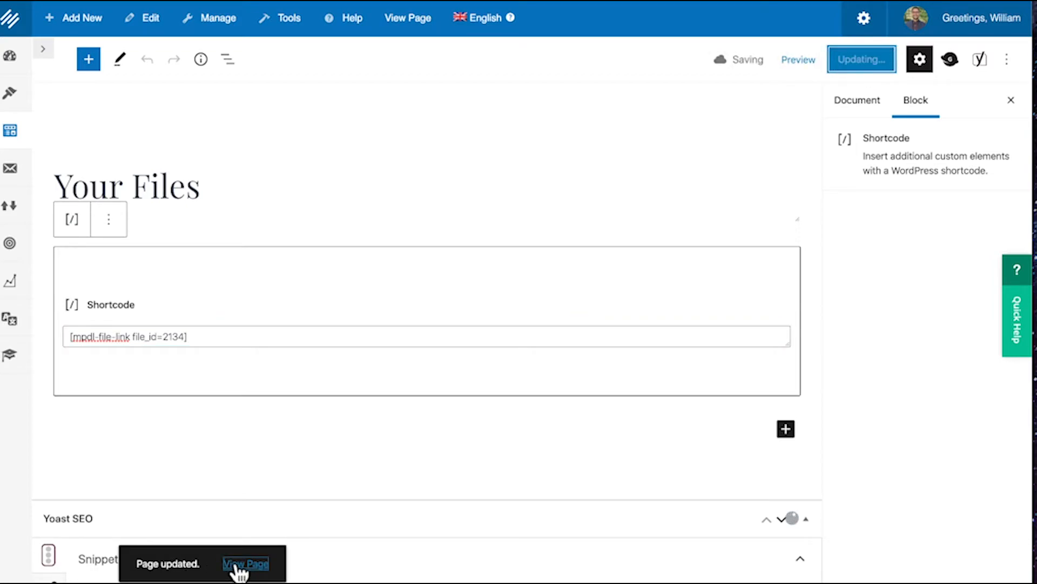
Step: Copy the link address of the Your Files page from its permalink settings
{"action": "left_click", "coordinate": [872, 102]}
{"action": "scroll", "coordinate": [892, 243], "scroll_direction": "down", "scroll_amount": 1}
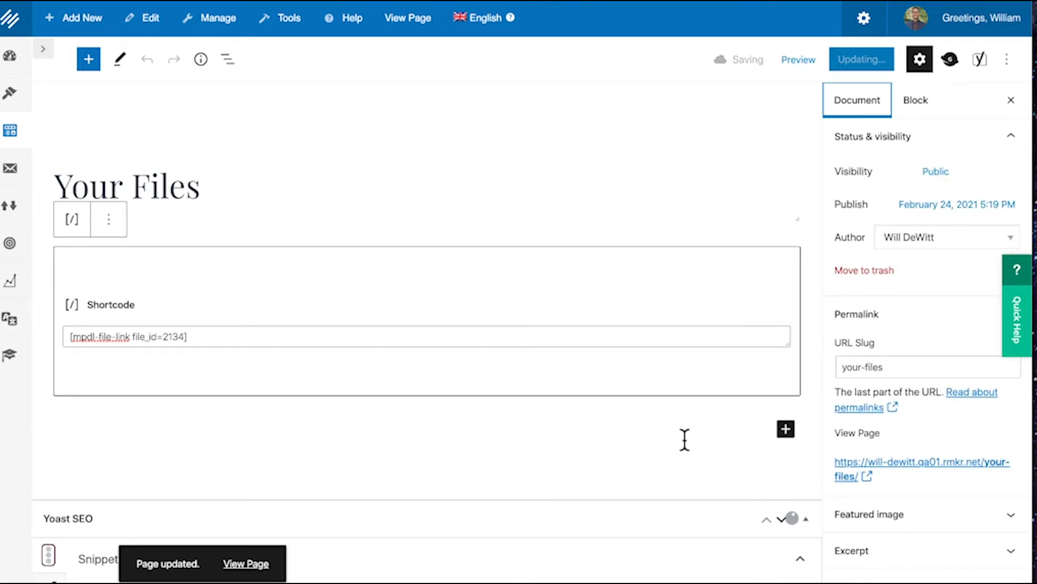
{"action": "scroll", "coordinate": [912, 326], "scroll_direction": "down", "scroll_amount": 3}
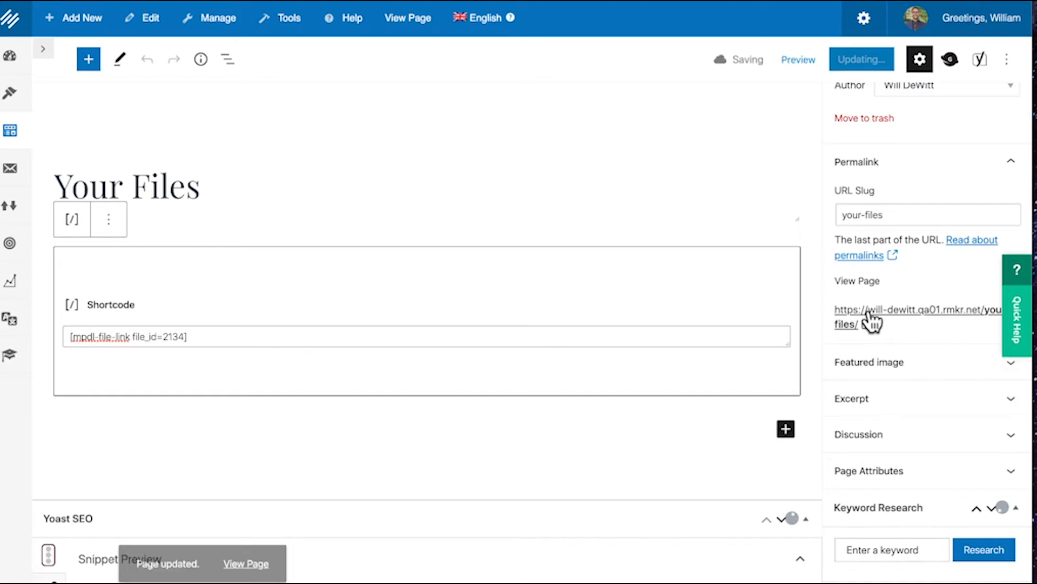
{"action": "right_click", "coordinate": [872, 317]}
{"action": "left_click", "coordinate": [887, 391]}
Step: Set the Intermediate membership's Membership Access URL to the copied Your Files page address and update the membership
{"action": "left_click", "coordinate": [556, 213]}
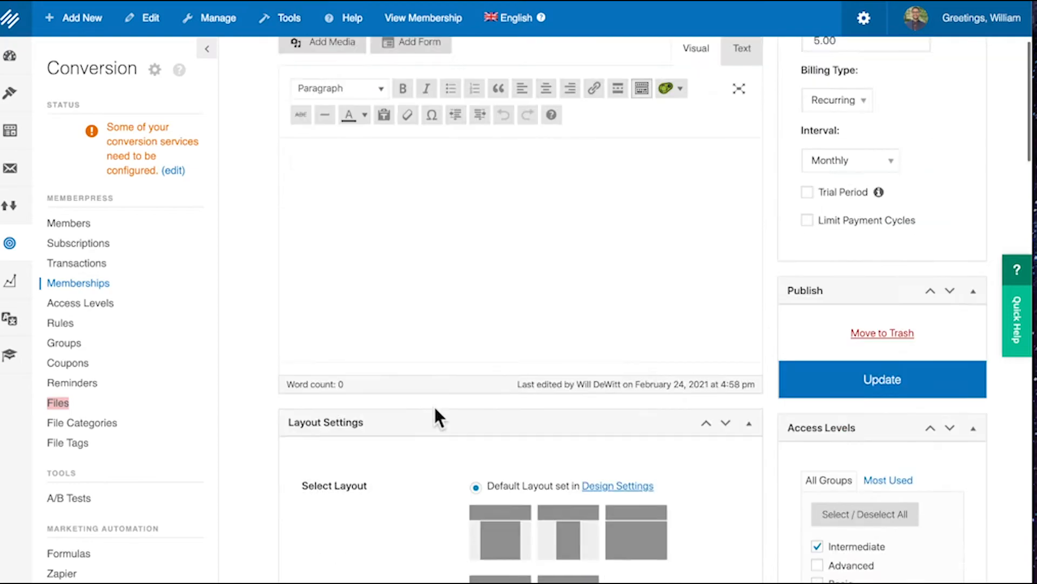
{"action": "scroll", "coordinate": [435, 413], "scroll_direction": "down", "scroll_amount": 15}
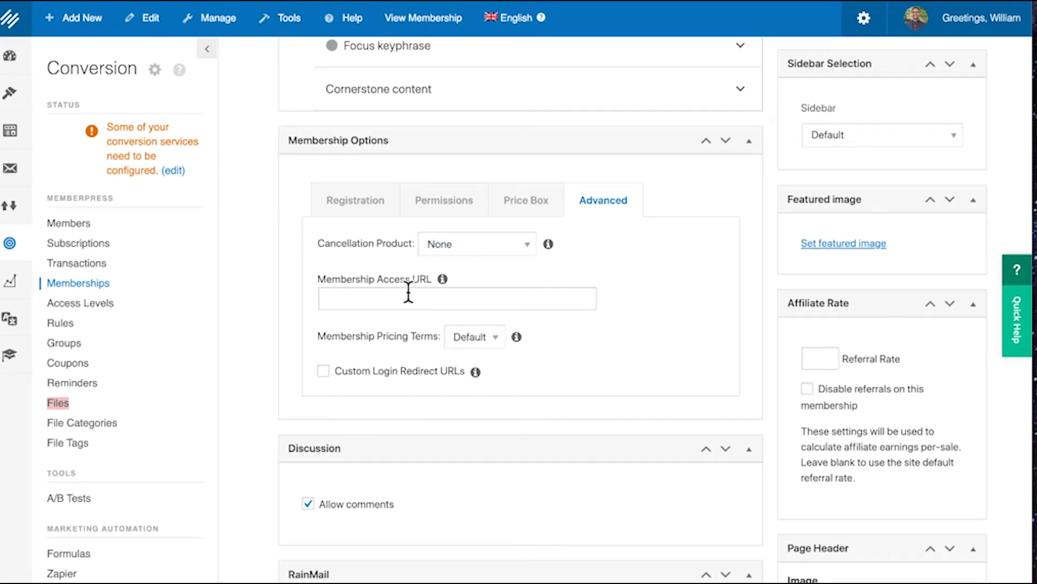
{"action": "left_click", "coordinate": [432, 300]}
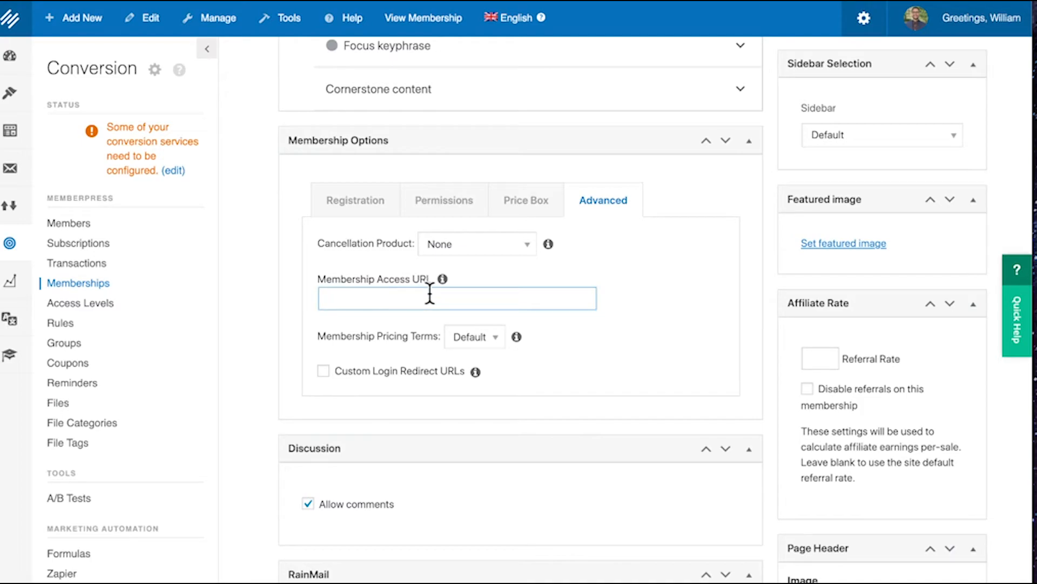
{"action": "key", "text": "ctrl+v"}
{"action": "left_click_drag", "start_coordinate": [595, 301], "coordinate": [491, 302]}
{"action": "key", "text": "BackSpace"}
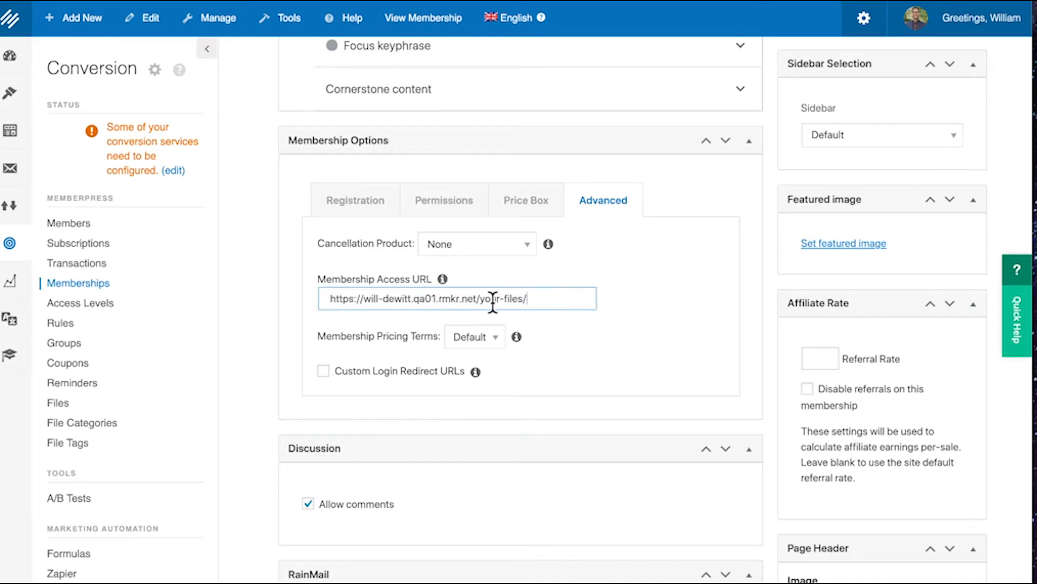
{"action": "left_click_drag", "start_coordinate": [555, 297], "coordinate": [250, 303]}
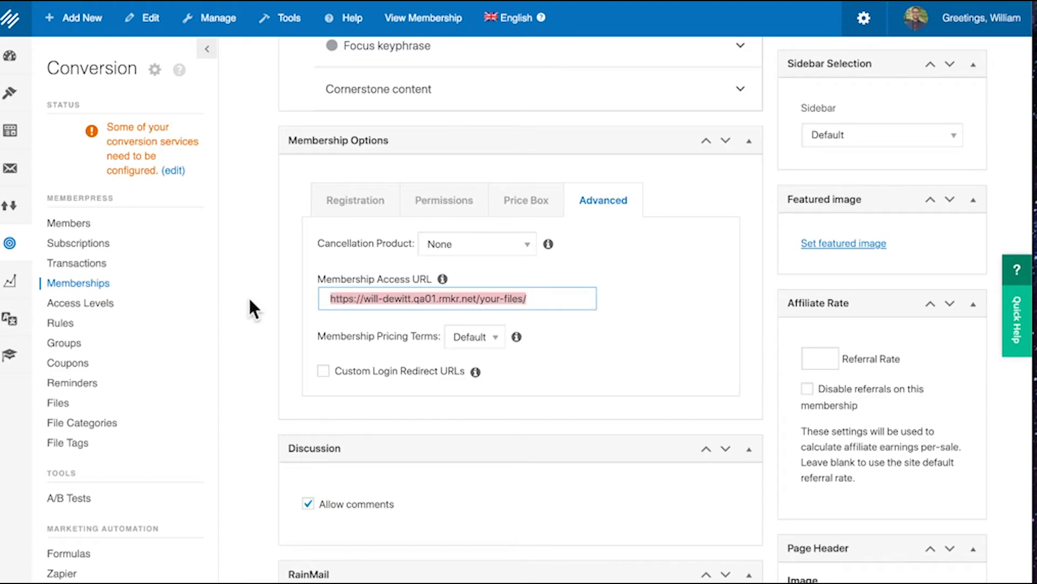
{"action": "left_click", "coordinate": [632, 376]}
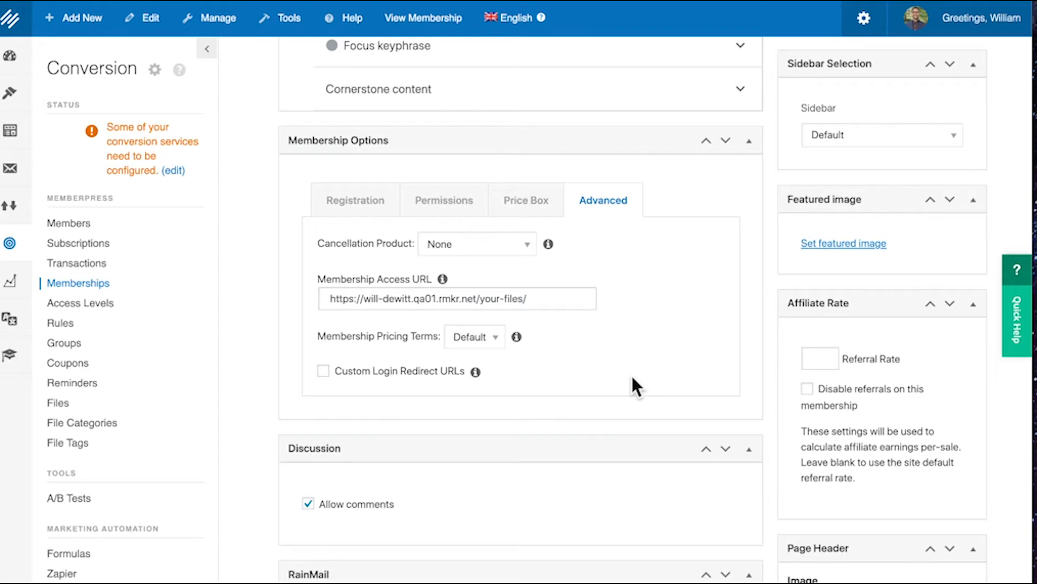
{"action": "scroll", "coordinate": [761, 286], "scroll_direction": "up", "scroll_amount": 12}
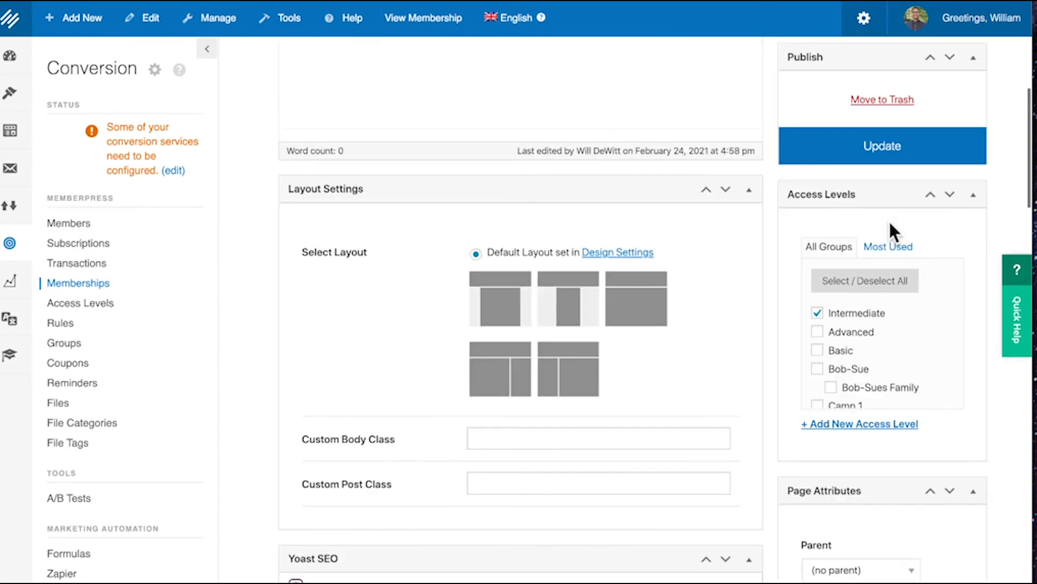
{"action": "scroll", "coordinate": [886, 211], "scroll_direction": "up", "scroll_amount": 1}
{"action": "left_click", "coordinate": [881, 200]}
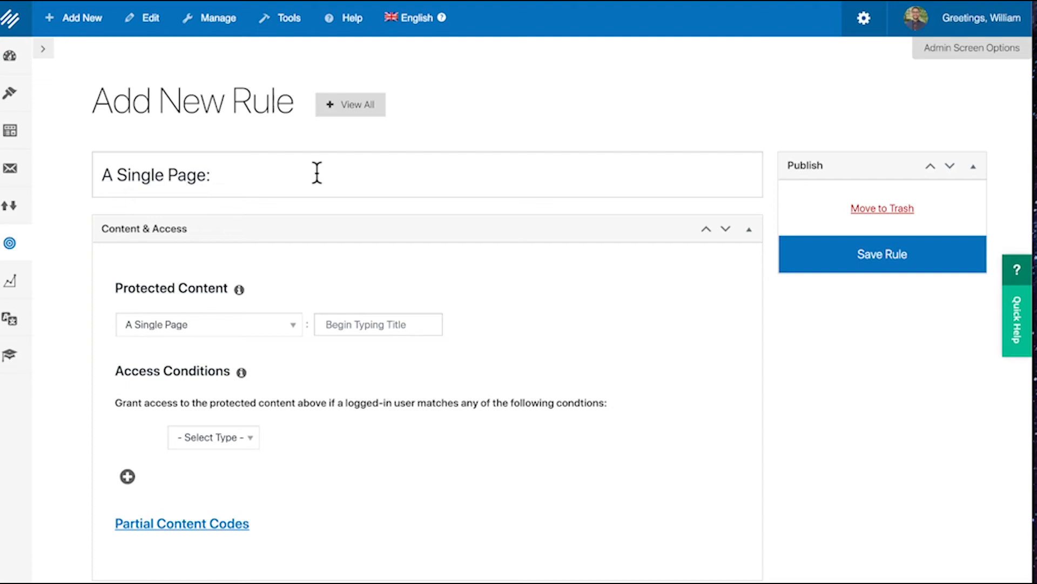
Step: Protect the single page Your Files in the new rule, grant access to Membership is Intermediate, and save the rule
{"action": "type", "text": "your files"}
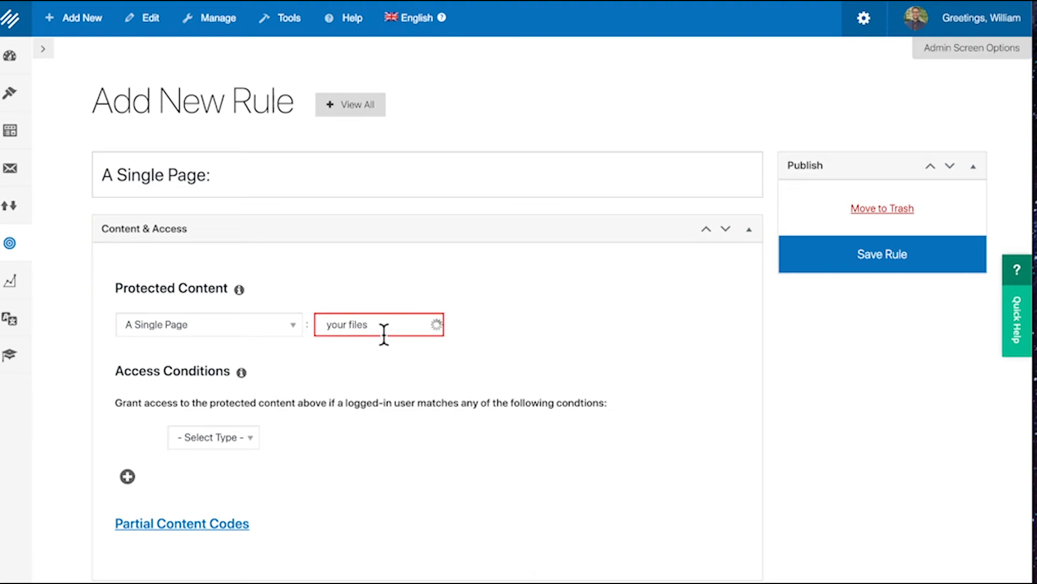
{"action": "left_click", "coordinate": [393, 350]}
{"action": "left_click", "coordinate": [213, 437]}
{"action": "left_click", "coordinate": [213, 460]}
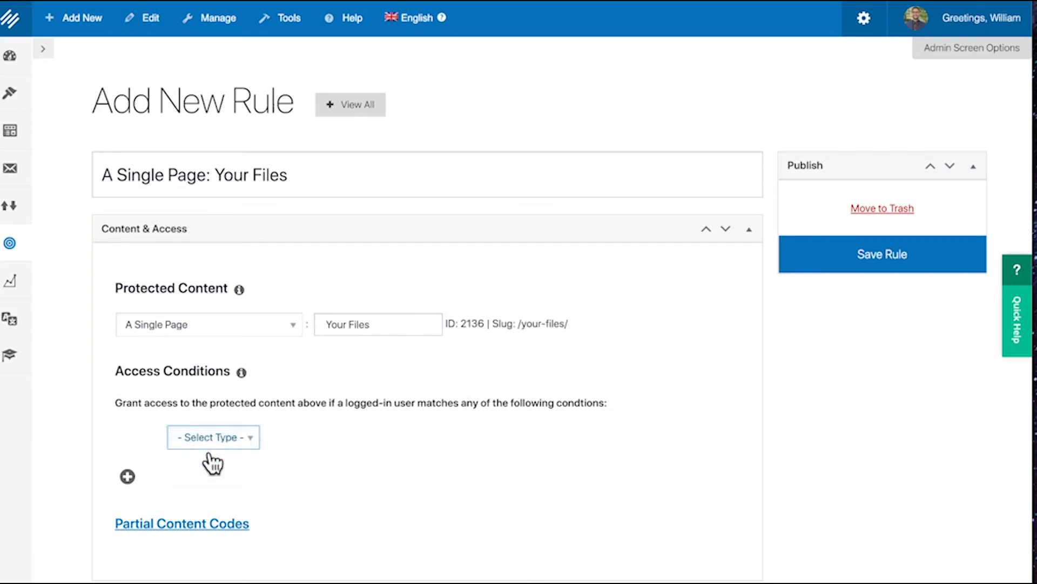
{"action": "left_click", "coordinate": [415, 446]}
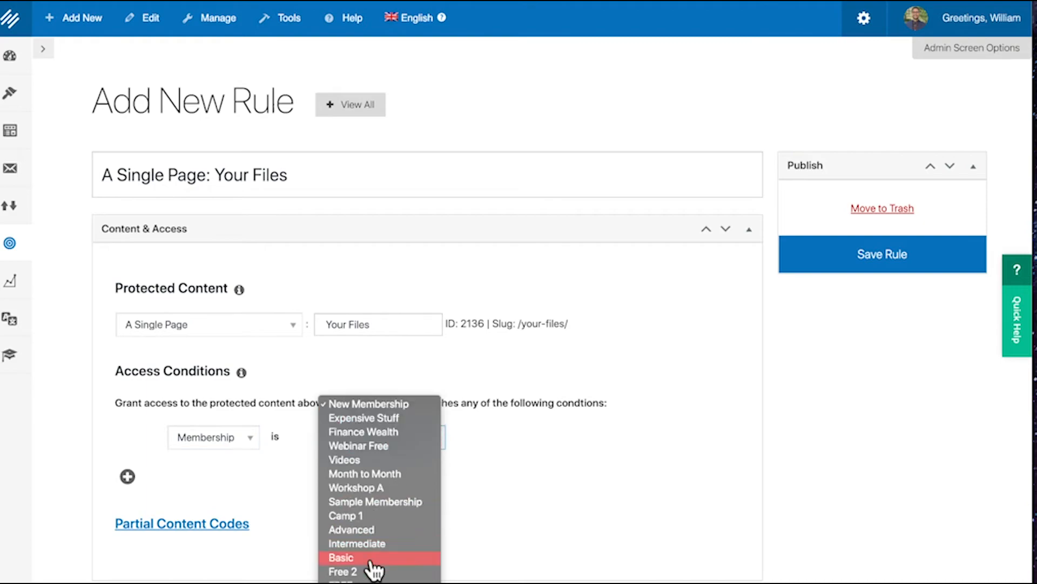
{"action": "left_click", "coordinate": [376, 545]}
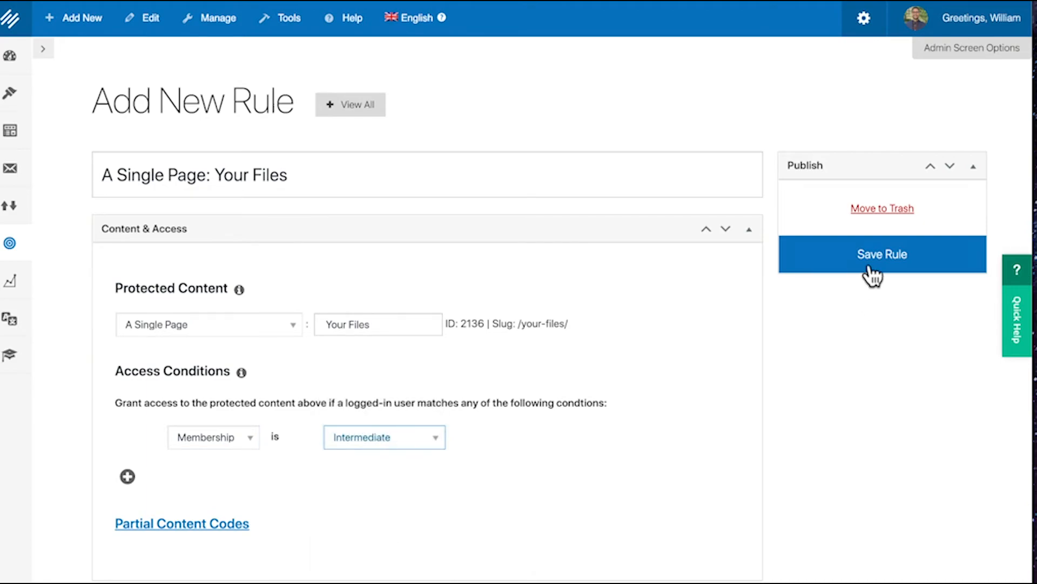
{"action": "triple_click", "coordinate": [246, 161]}
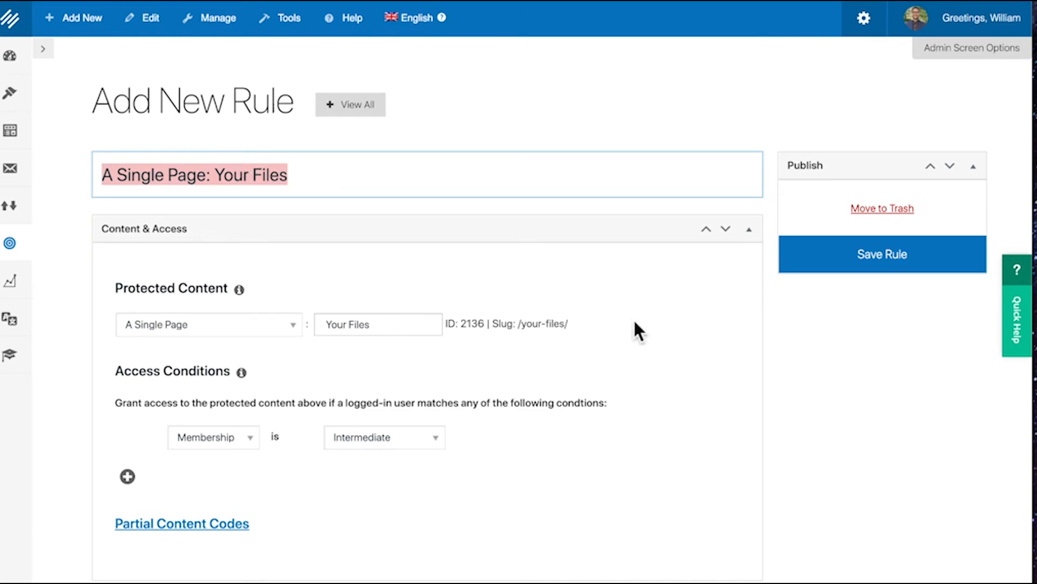
{"action": "left_click", "coordinate": [809, 252]}
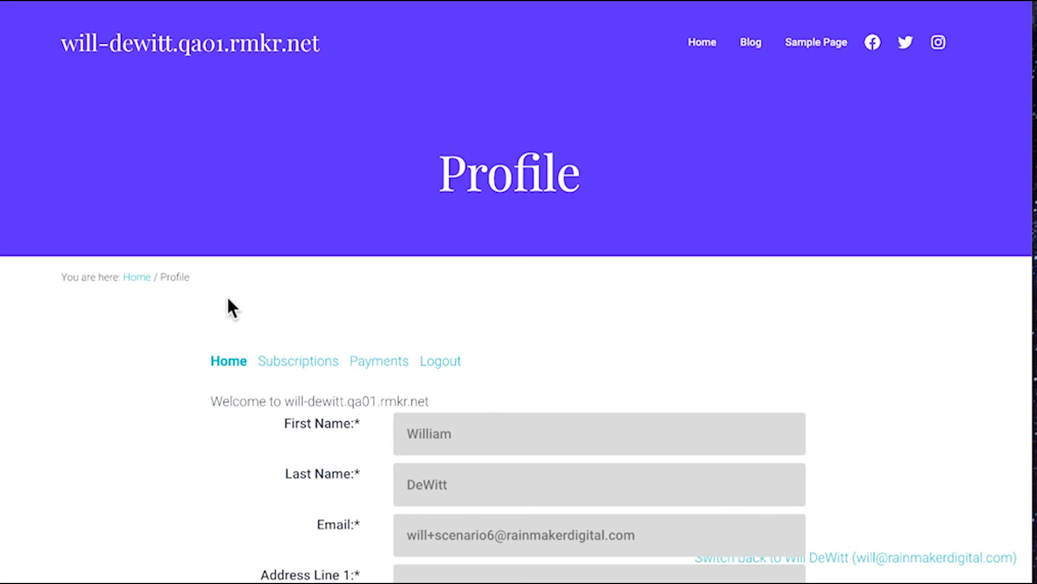
Step: Test the member's access by opening the Intermediate membership from the profile's subscriptions and following the PDF For Intermediate Members link
{"action": "scroll", "coordinate": [287, 358], "scroll_direction": "down", "scroll_amount": 1}
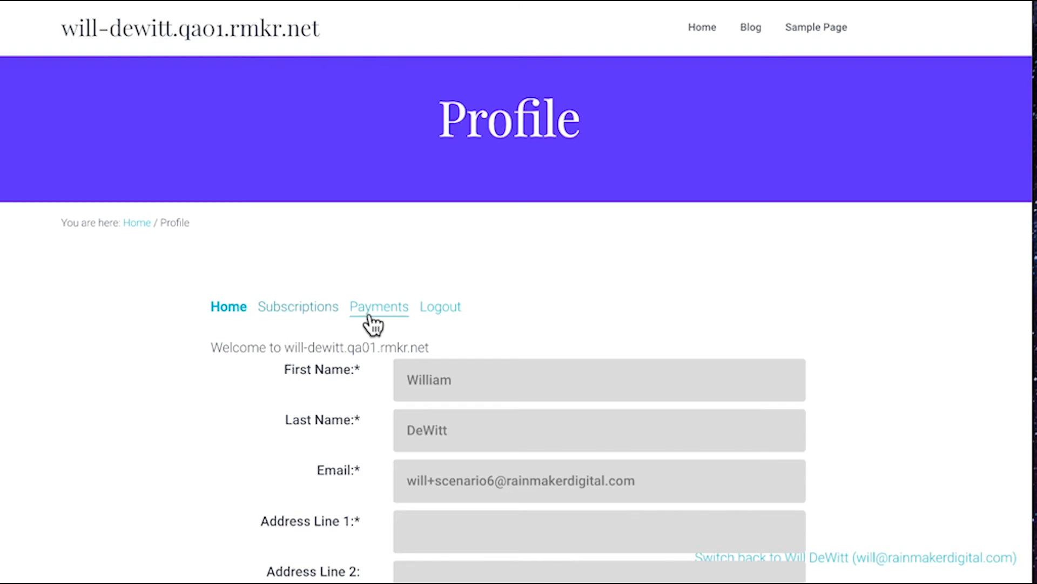
{"action": "left_click", "coordinate": [323, 314]}
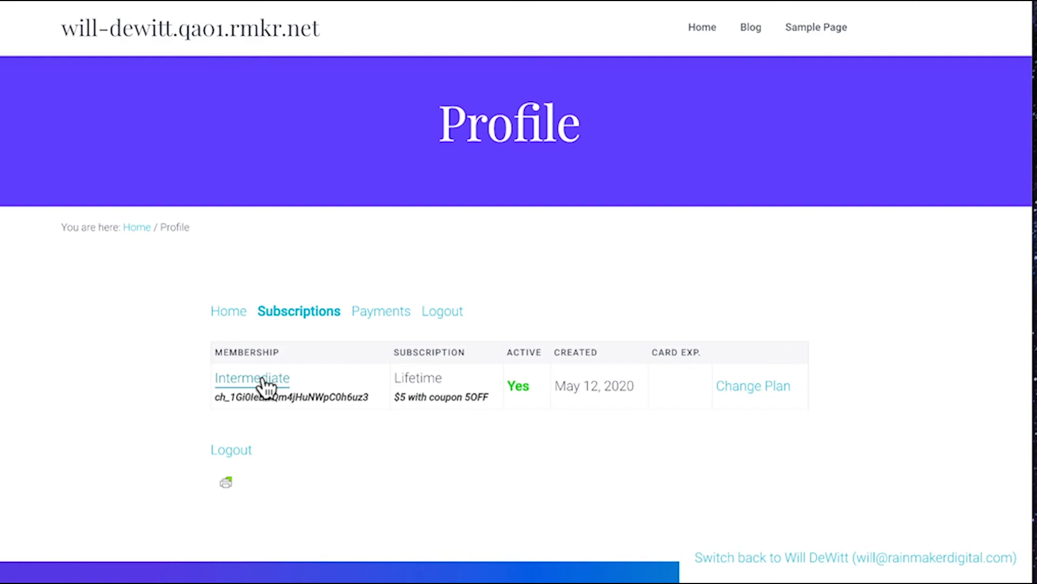
{"action": "left_click", "coordinate": [252, 378]}
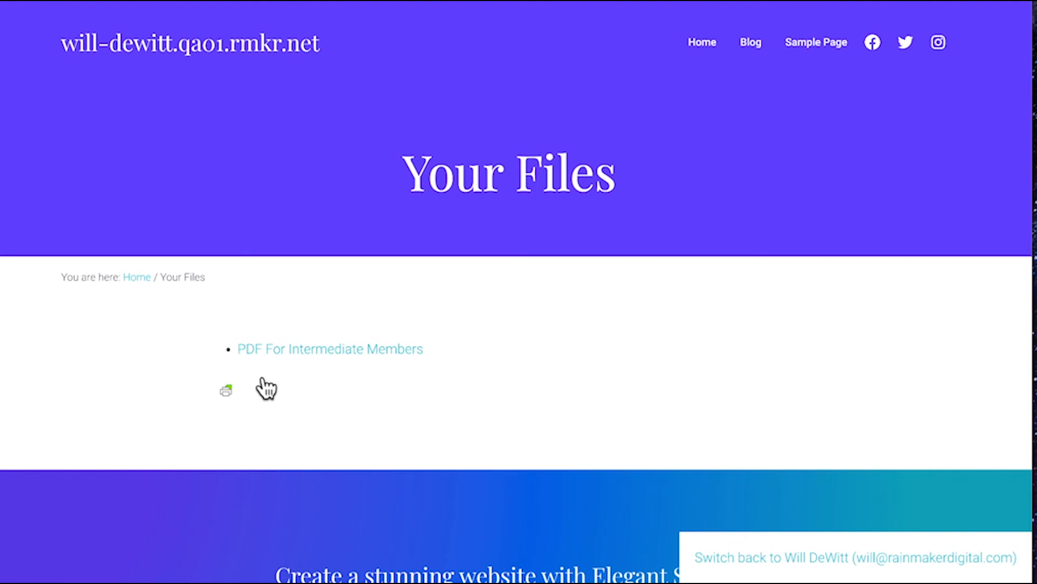
{"action": "left_click", "coordinate": [294, 351]}
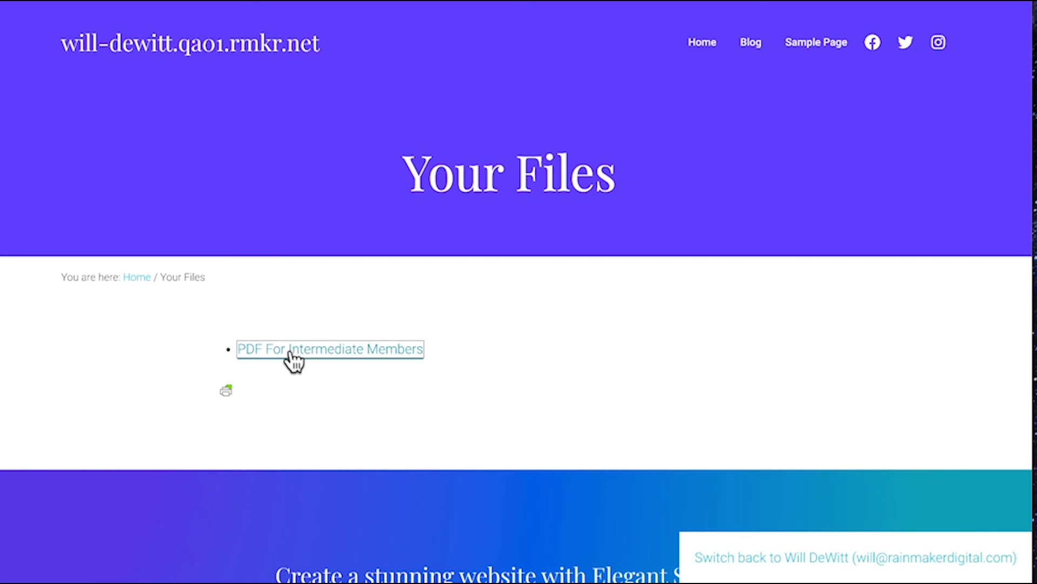